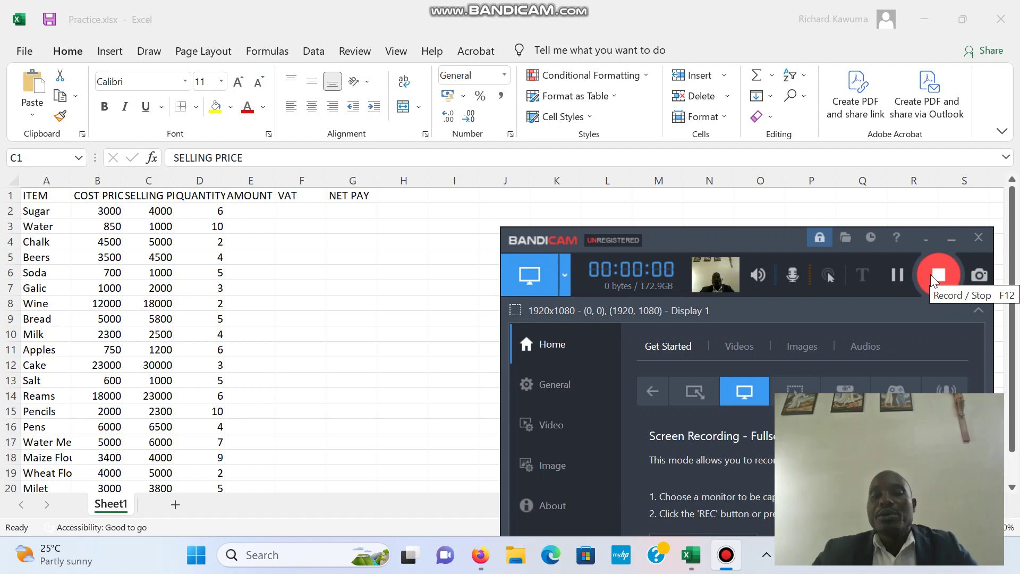
left_click(951, 241)
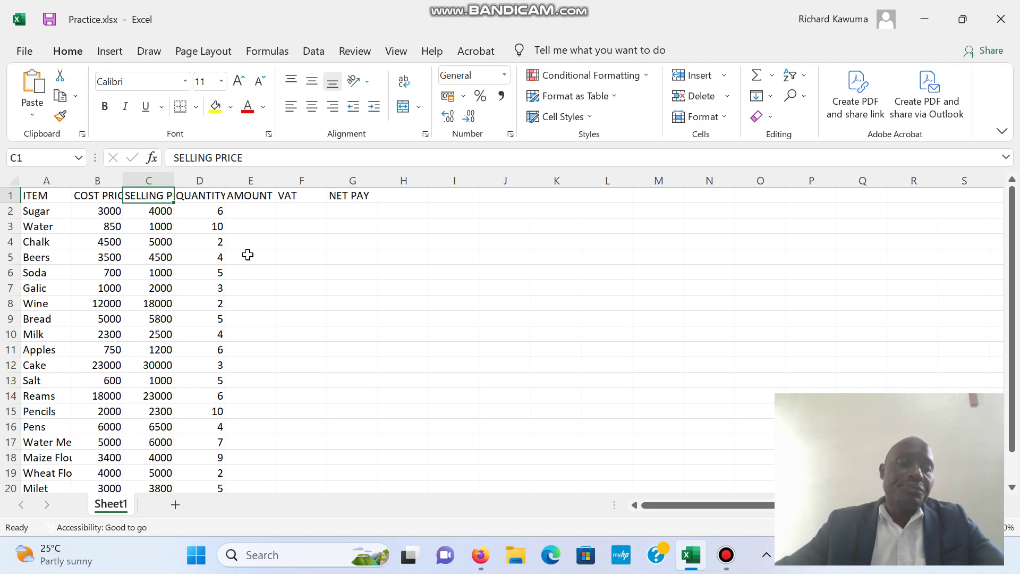
left_click(99, 196)
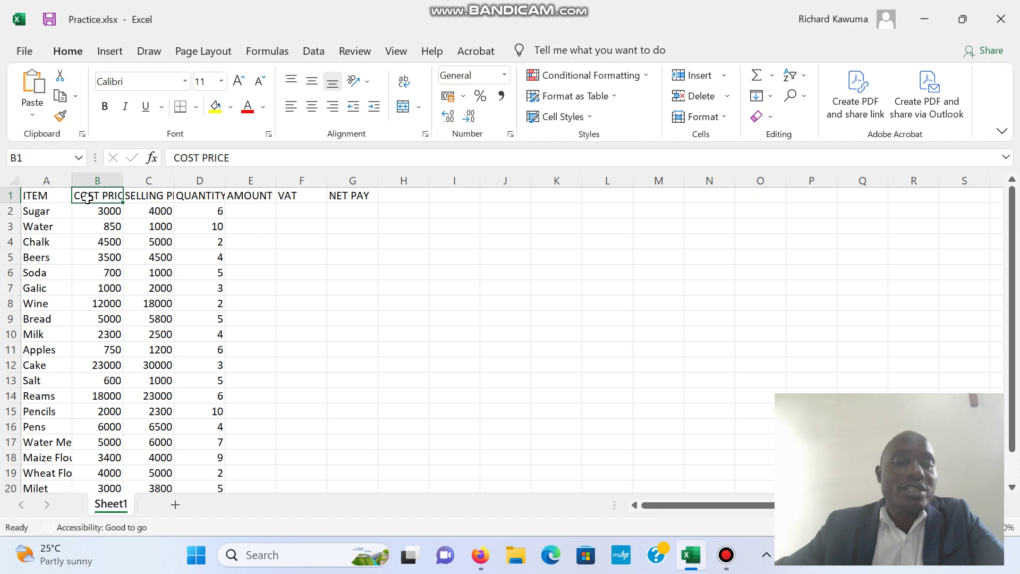
left_click(153, 195)
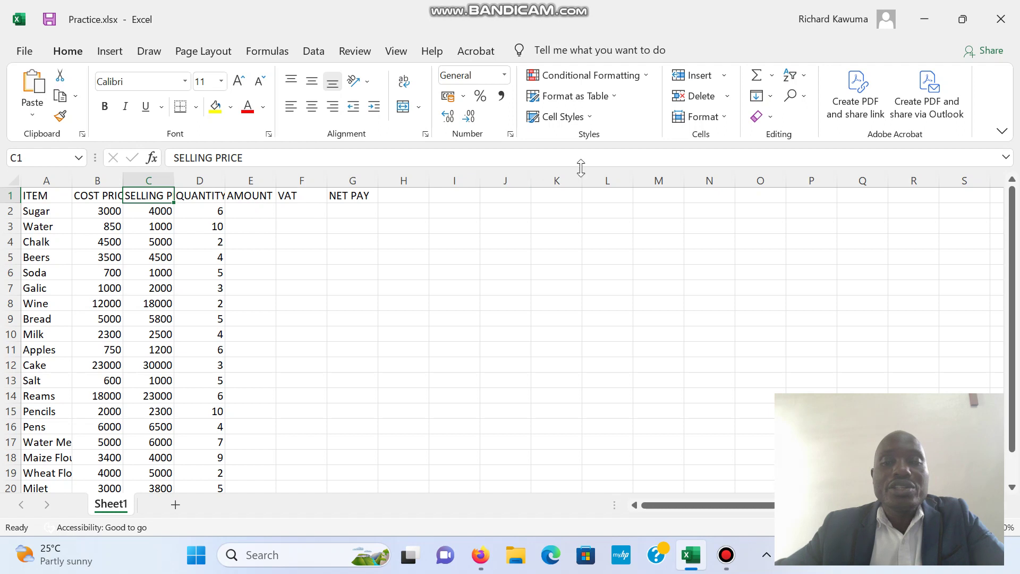
left_click(729, 118)
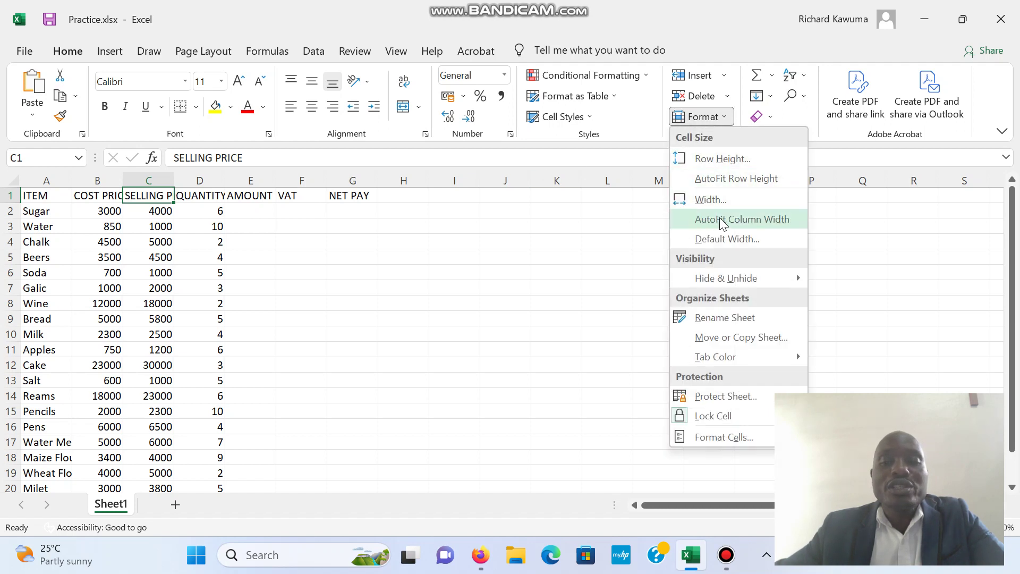
left_click(383, 256)
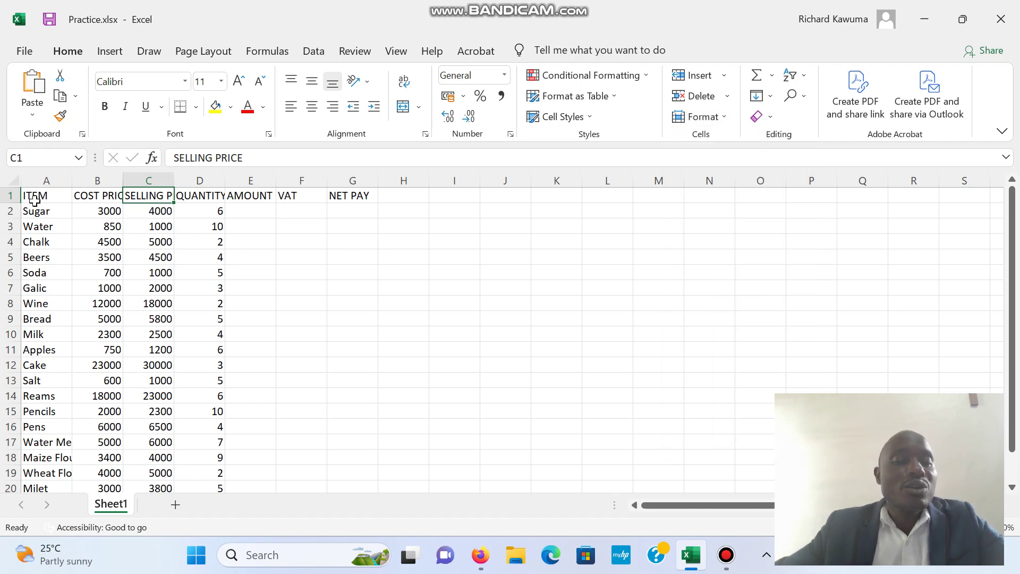
AutoFit the widths of columns A to G to the header cells ITEM through NET PAY in row 1
left_click_drag(34, 198, 351, 195)
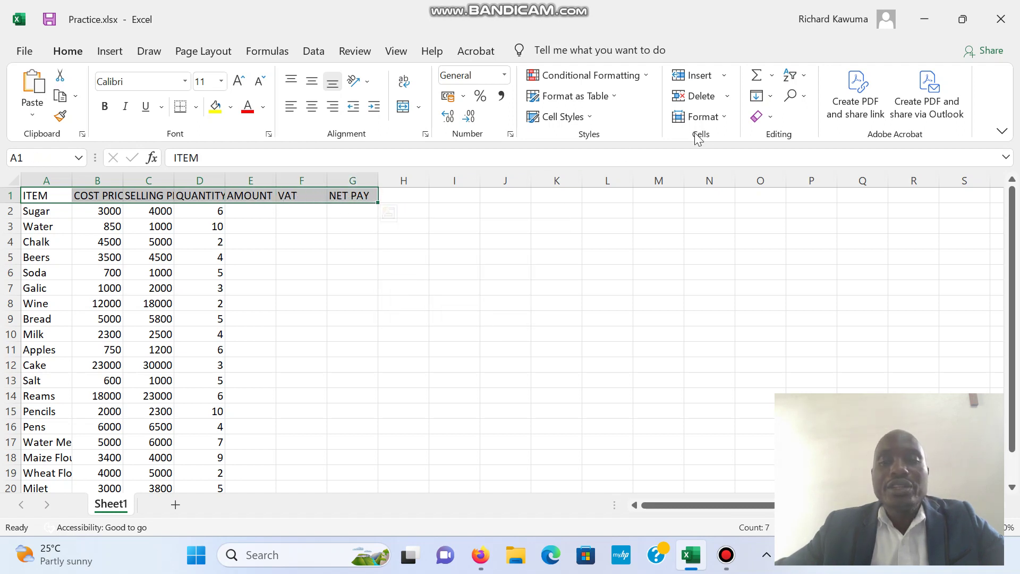
left_click(726, 119)
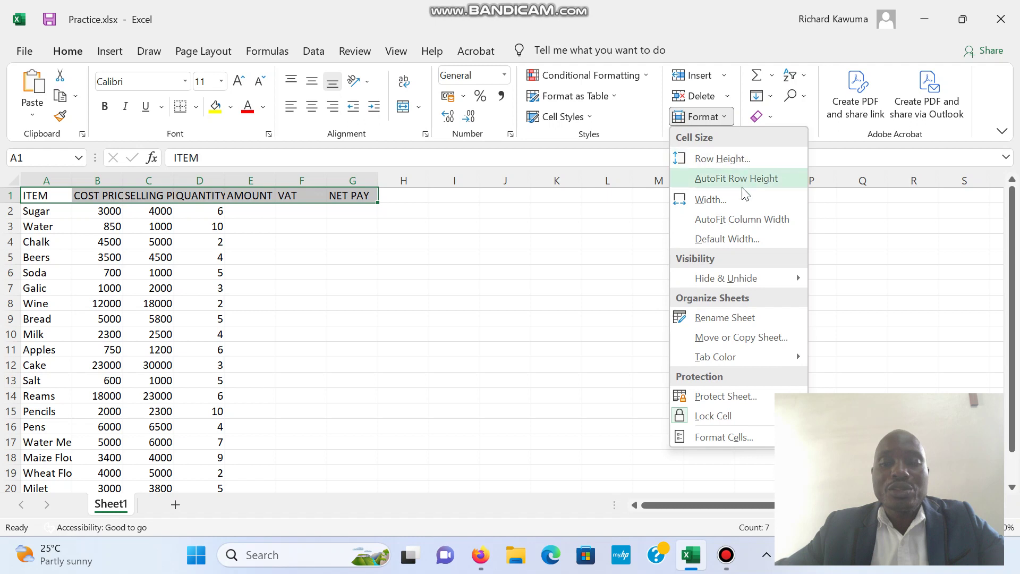
left_click(747, 220)
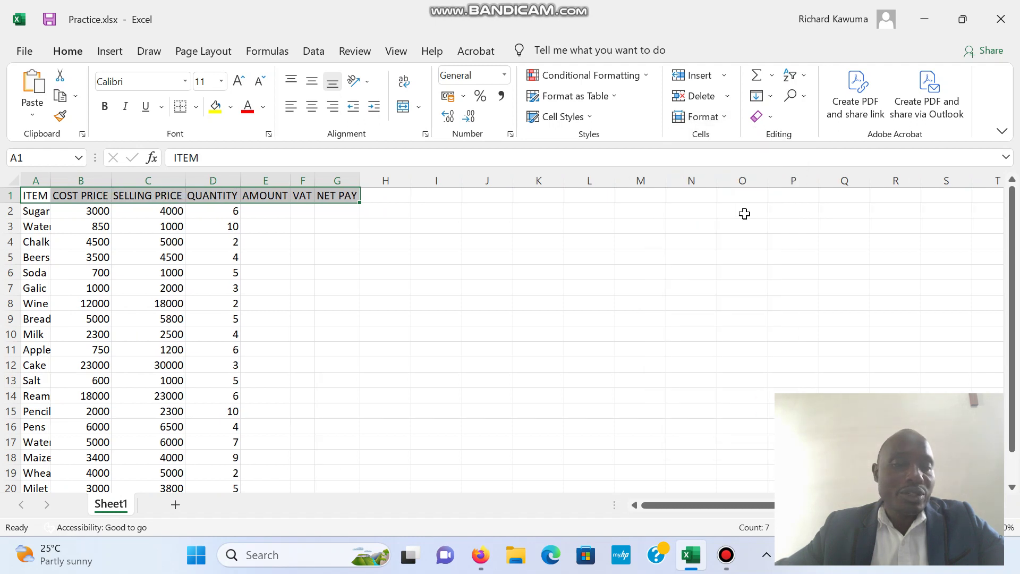
left_click(416, 303)
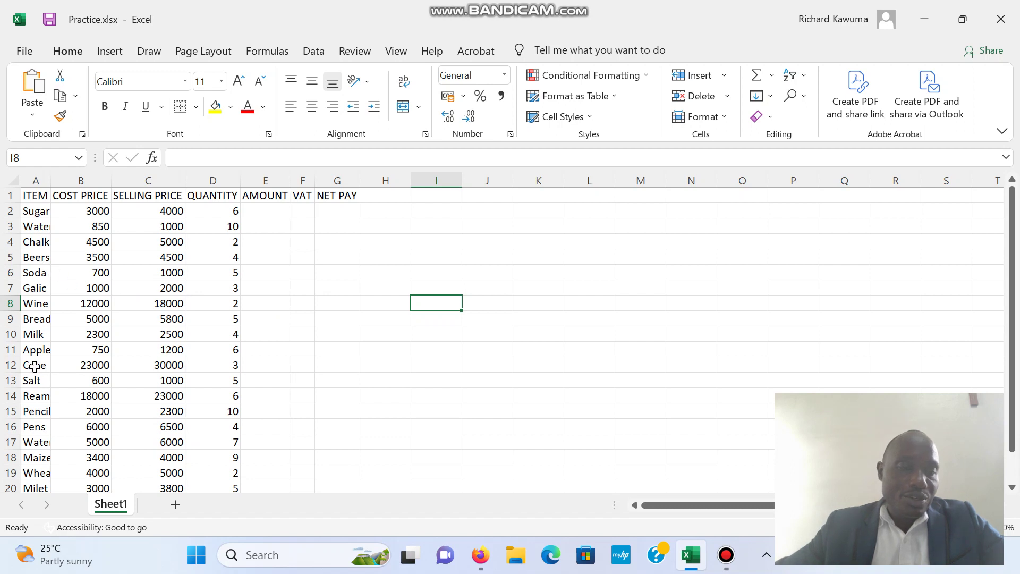
Check the cut-off item names in column A and AutoFit the width of the whole column
left_click(40, 229)
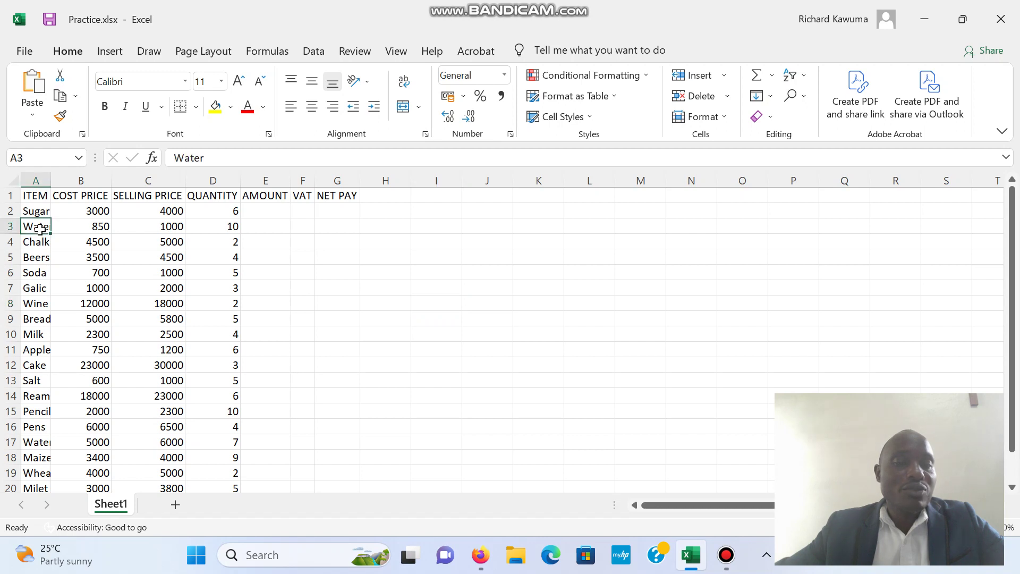
left_click(40, 350)
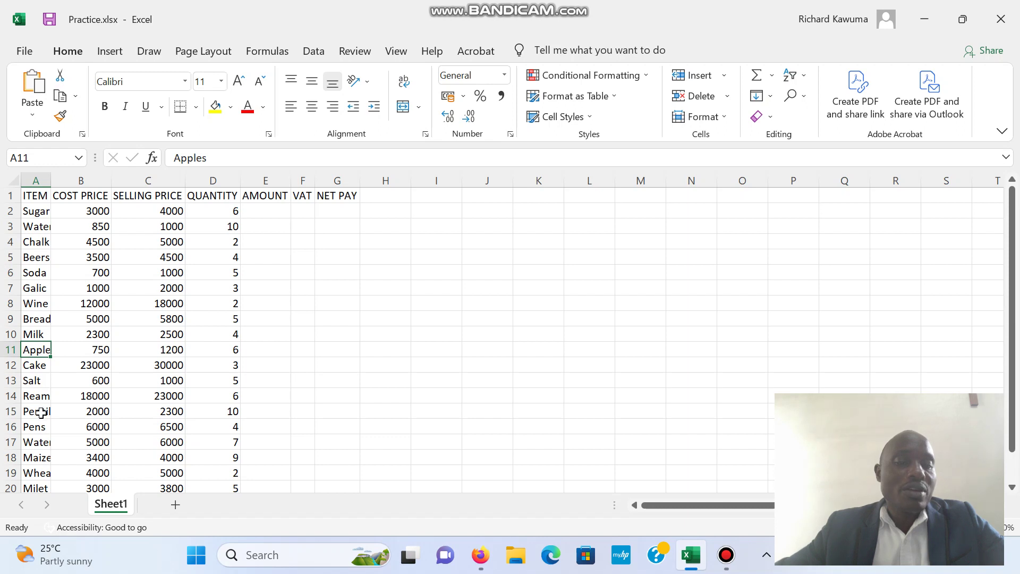
left_click(38, 459)
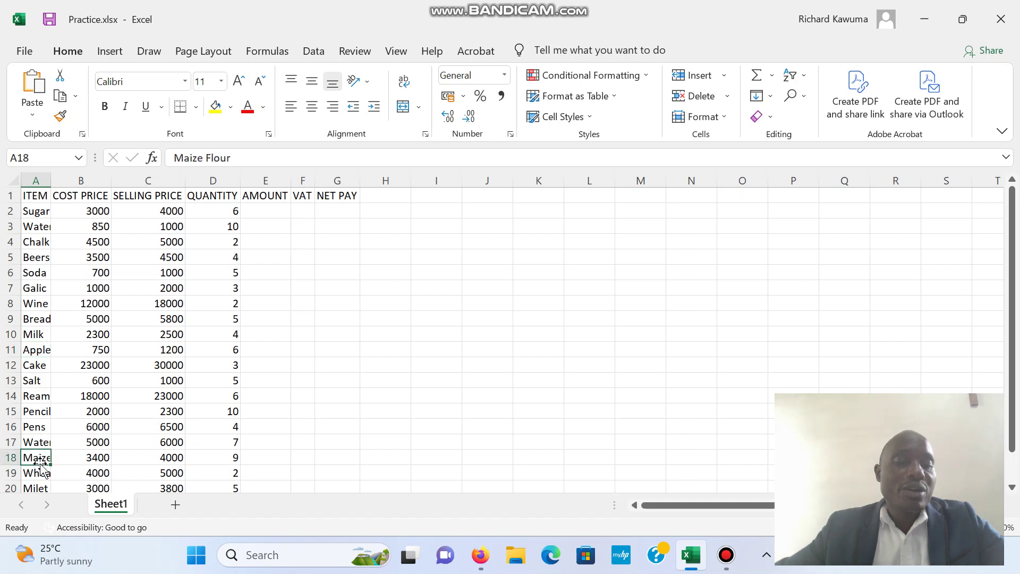
left_click(43, 444)
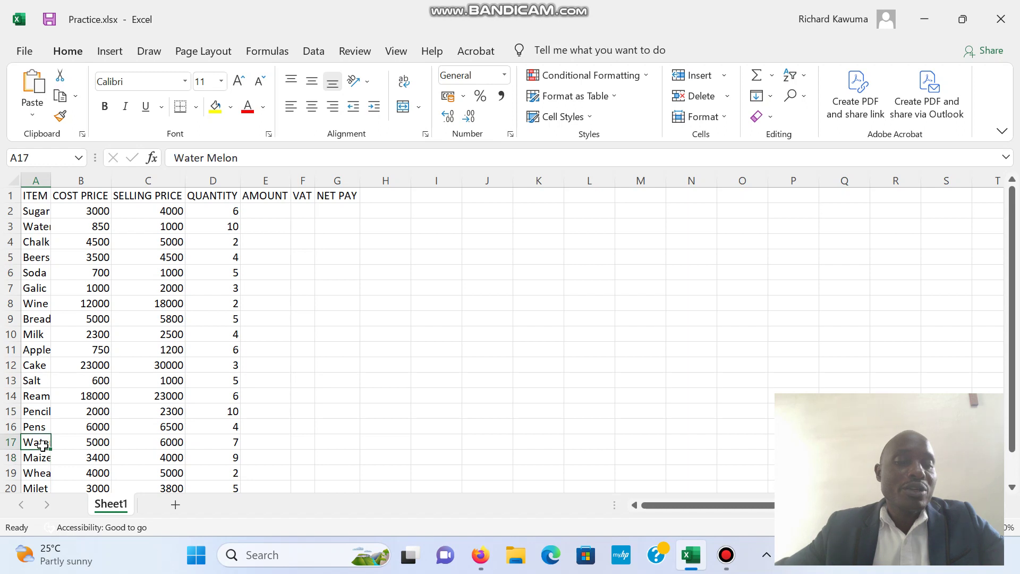
left_click(39, 181)
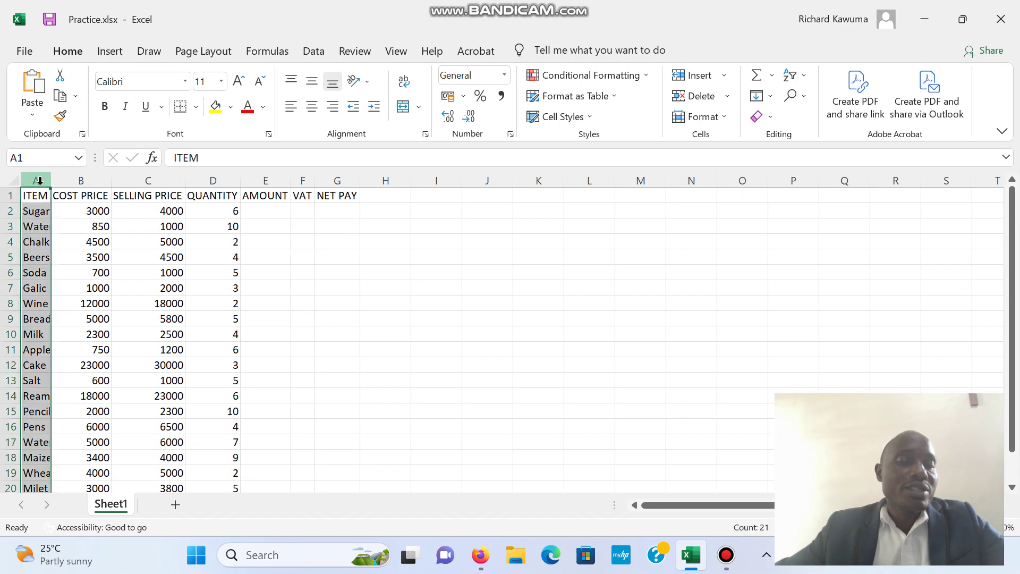
left_click(725, 118)
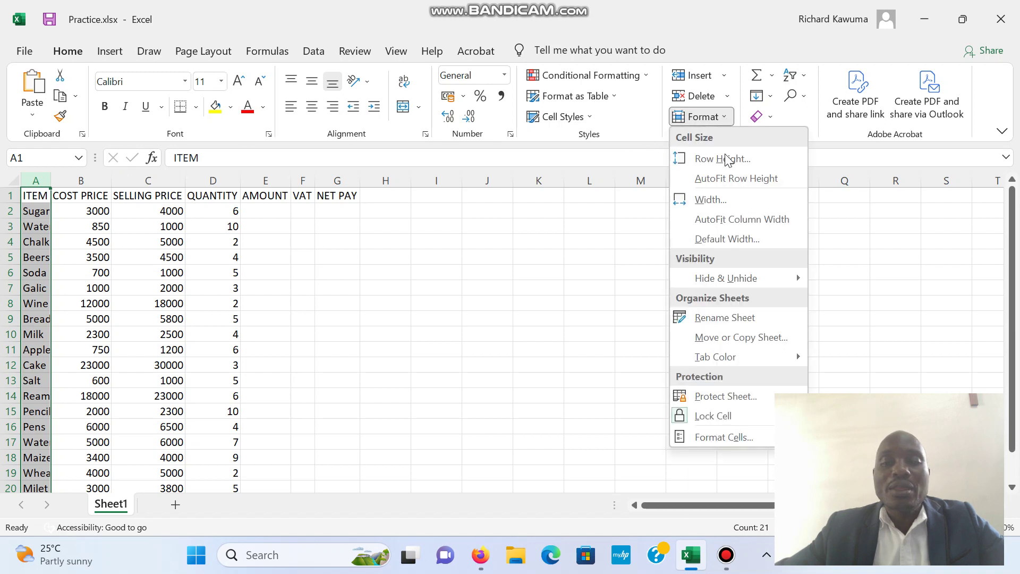
left_click(728, 215)
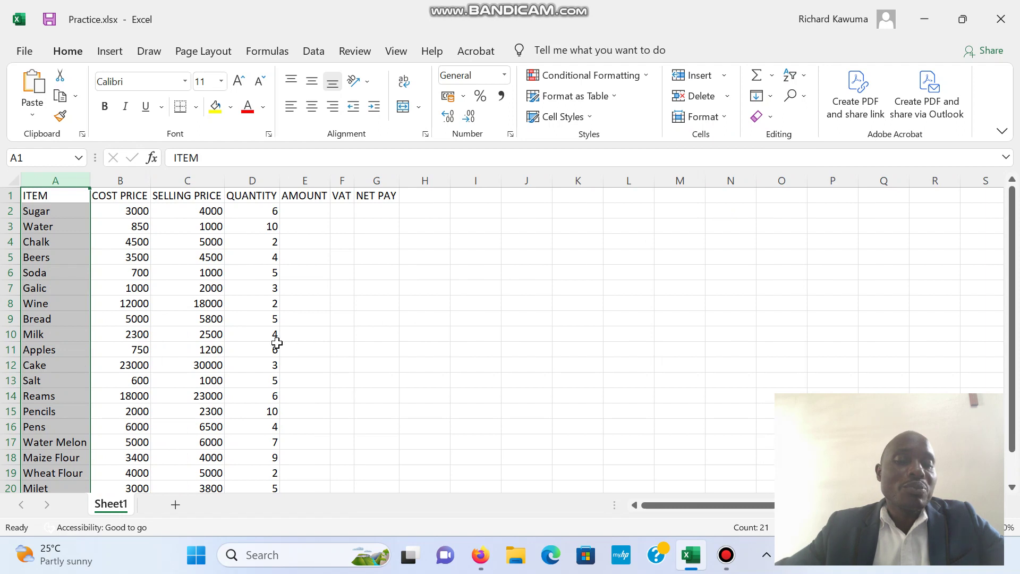
left_click(102, 392)
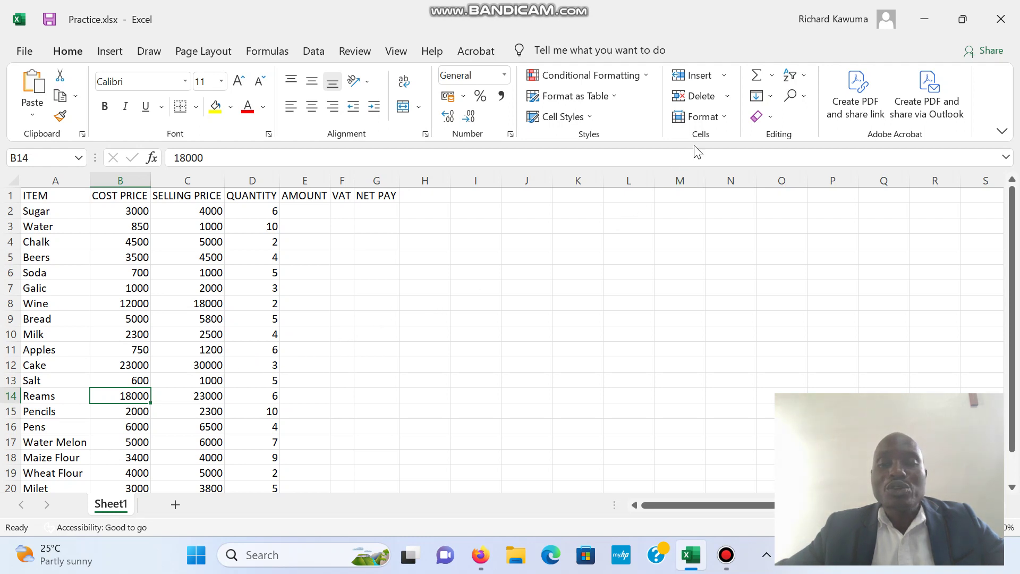
left_click(729, 120)
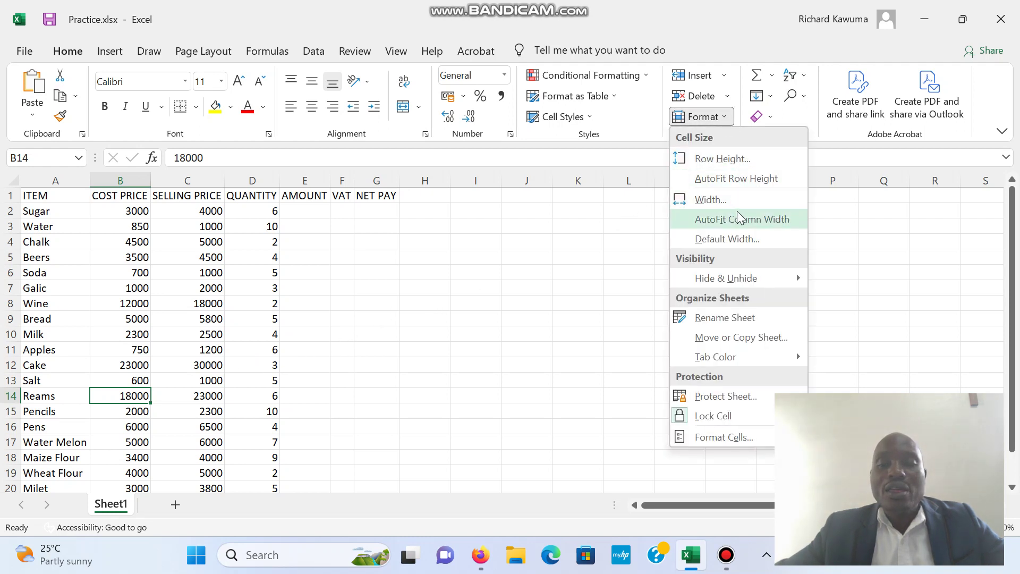
left_click(321, 290)
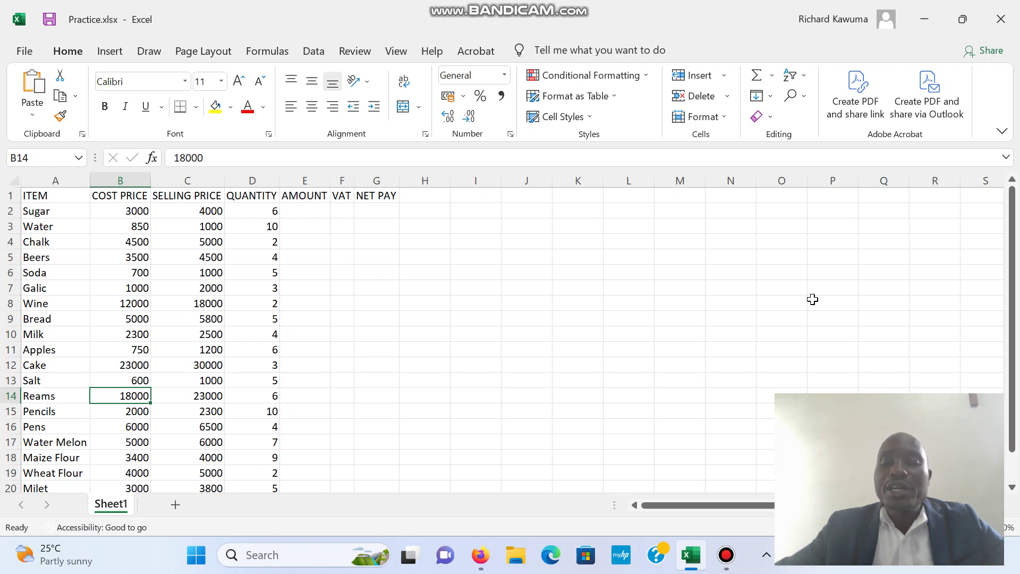
Move through the table to its last rows and back to row 1, checking whether the headings stay in view
left_click(212, 468)
key("Down")
key("Down")
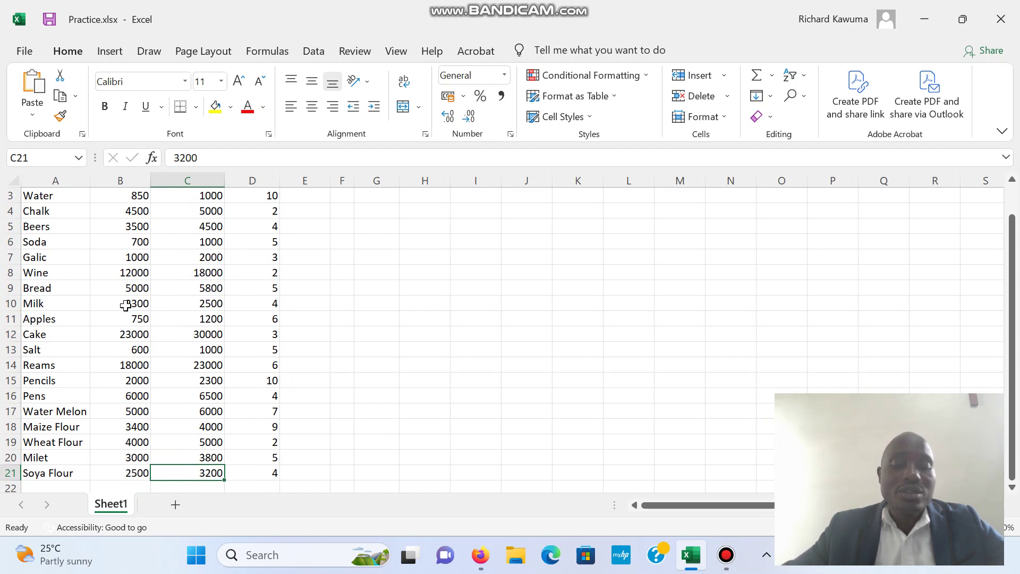
key("Up")
key("Up")
key("Up")
key("Up")
key("Up")
key("Up")
key("Up")
key("Up")
key("Up")
key("Up")
key("Up")
key("Up")
key("Up")
key("Up")
key("Up")
key("Up")
key("Up")
key("Up")
key("Up")
key("Up")
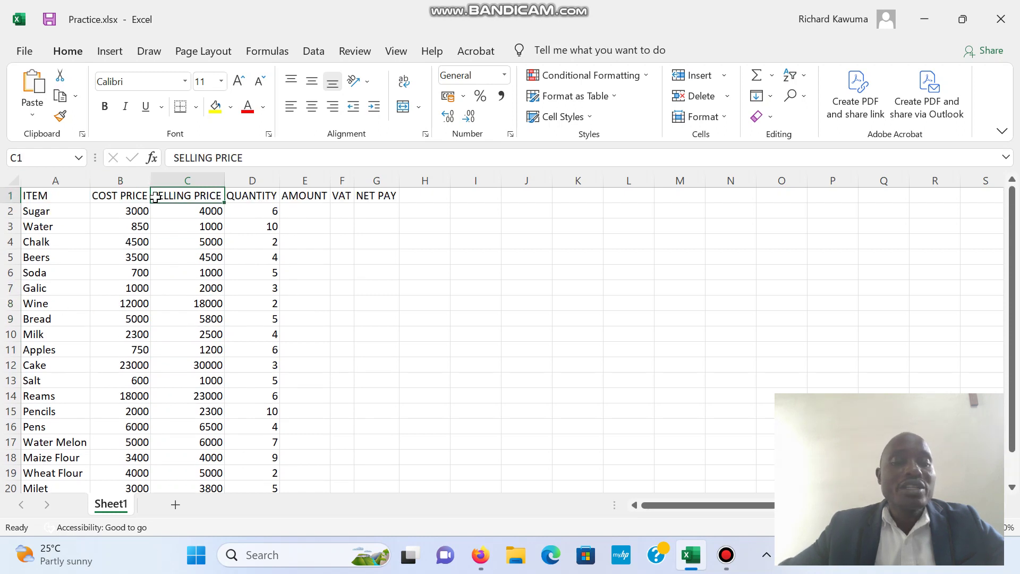
left_click(180, 421)
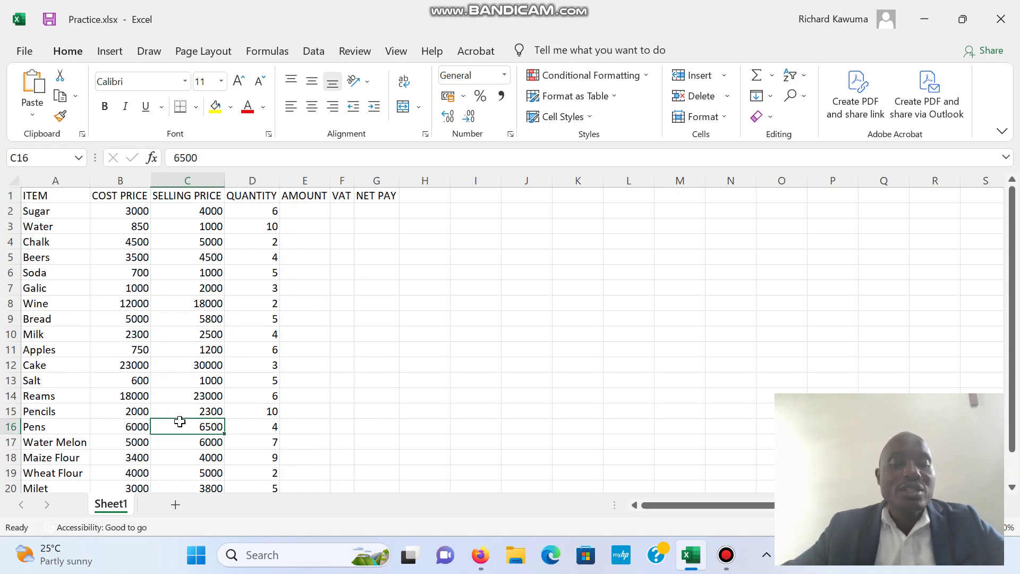
key("Down")
key("Down")
key("Down")
key("Down")
key("Down")
key("Down")
key("Down")
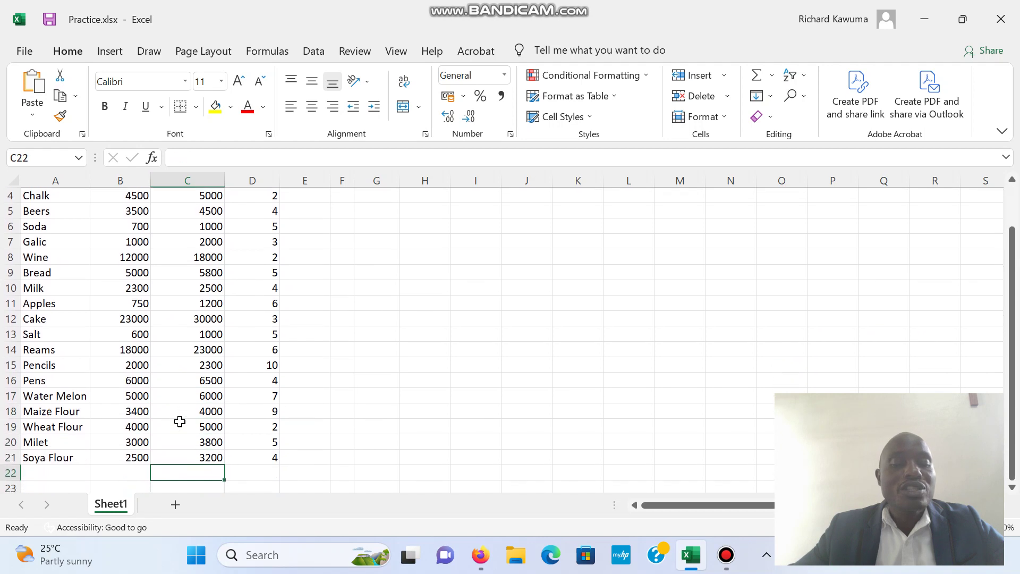
key("Up")
key("Up")
key("Up")
key("Up")
key("Up")
key("Up")
key("Up")
key("Up")
key("Up")
key("Up")
key("Up")
key("Up")
key("Up")
key("Up")
key("Up")
key("Up")
key("Up")
key("Up")
key("Up")
key("Up")
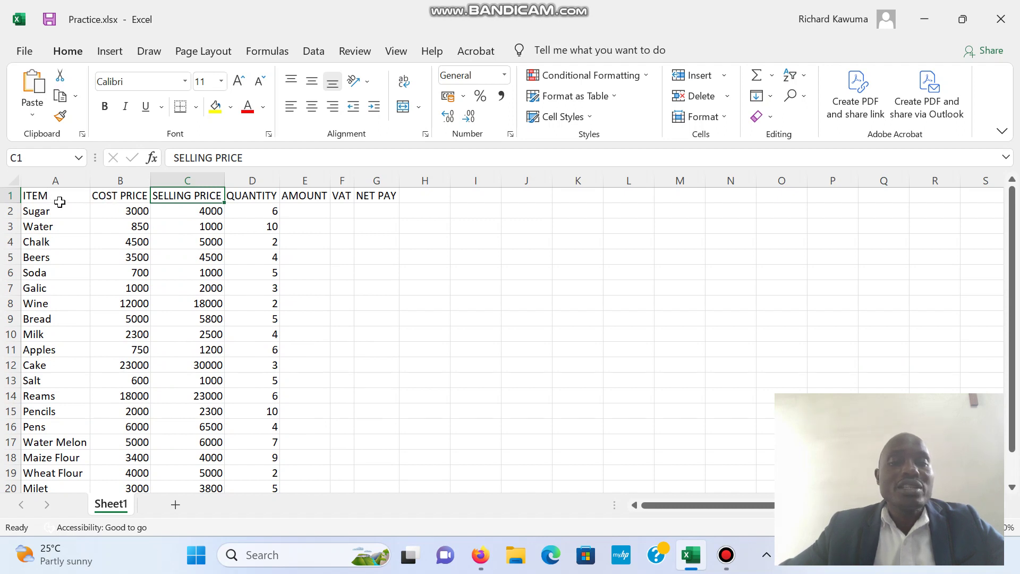
Freeze the top row of the worksheet
left_click(396, 51)
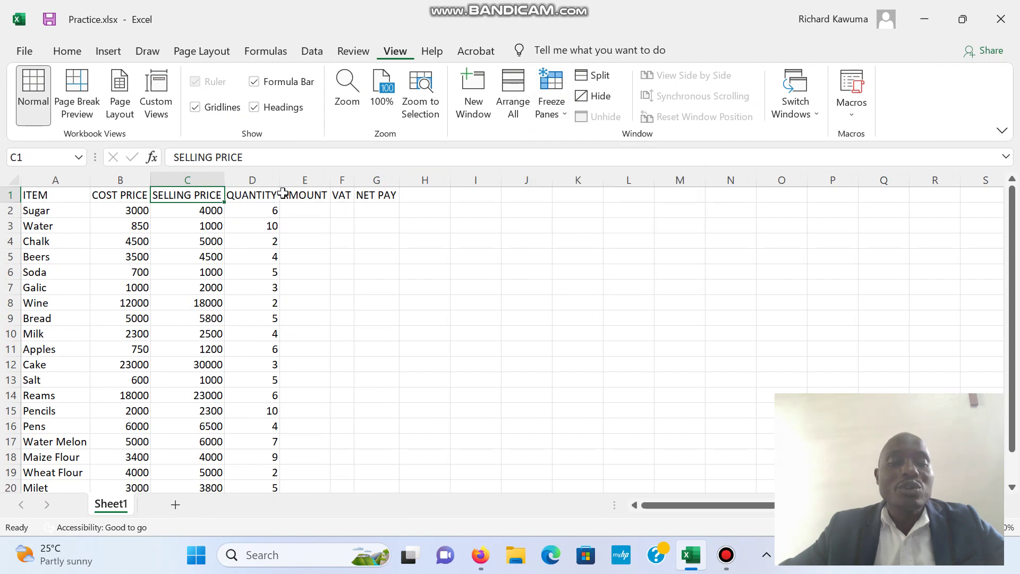
left_click(563, 119)
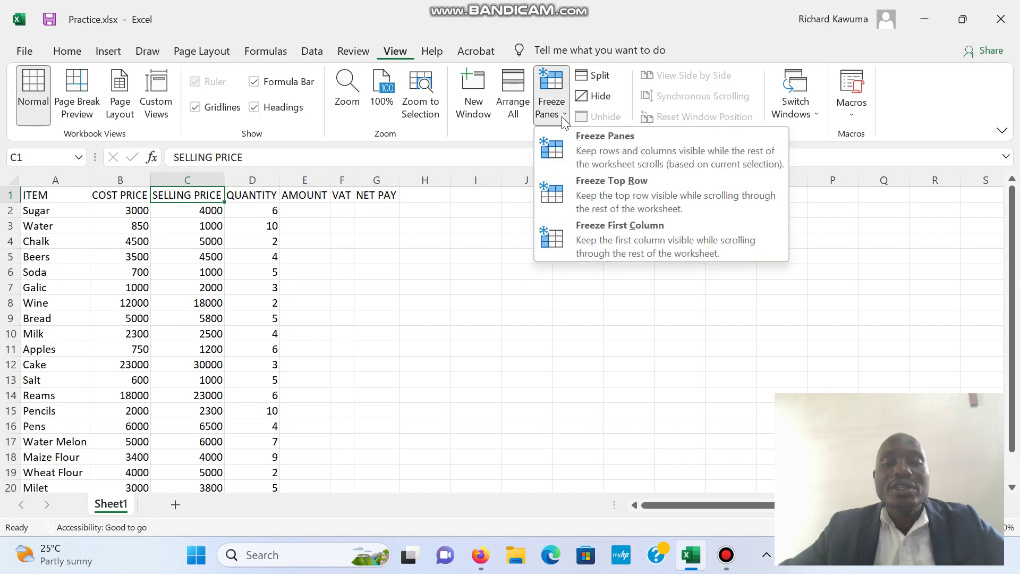
left_click(588, 180)
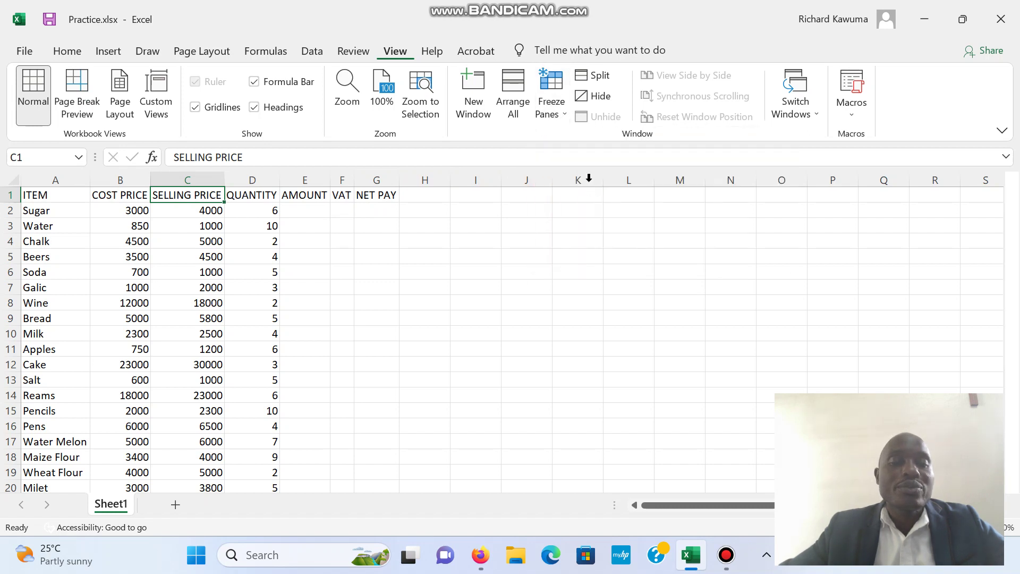
Move down the QUANTITY column past the end of the data and back to row 2 to check the frozen header row
left_click(252, 287)
key("Down")
key("Down")
key("Down")
key("Down")
key("Down")
key("Down")
key("Down")
key("Down")
key("Down")
key("Down")
key("Down")
key("Down")
key("Down")
key("Down")
key("Down")
key("Down")
key("Down")
key("Down")
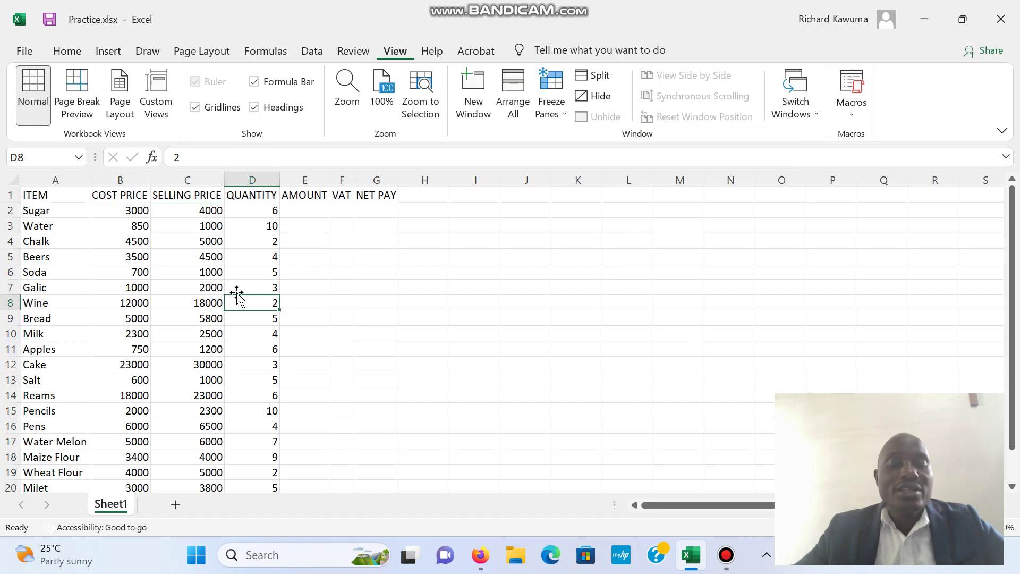
key("Down")
key("Down")
key("Down")
key("Down")
key("Down")
key("Down")
key("Down")
key("Down")
key("Down")
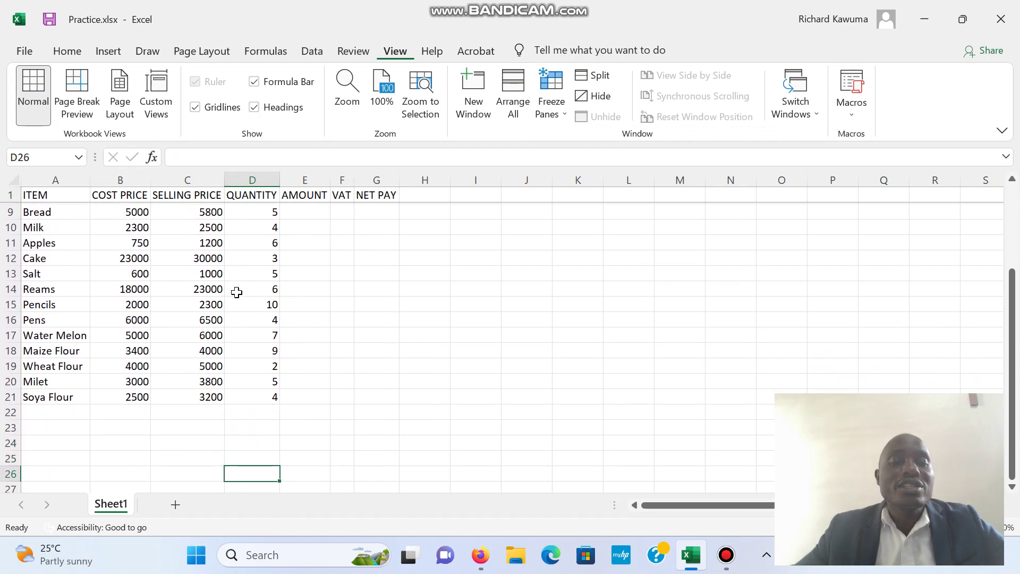
key("Down")
key("Down")
key("Down")
key("Down")
key("Down")
key("Down")
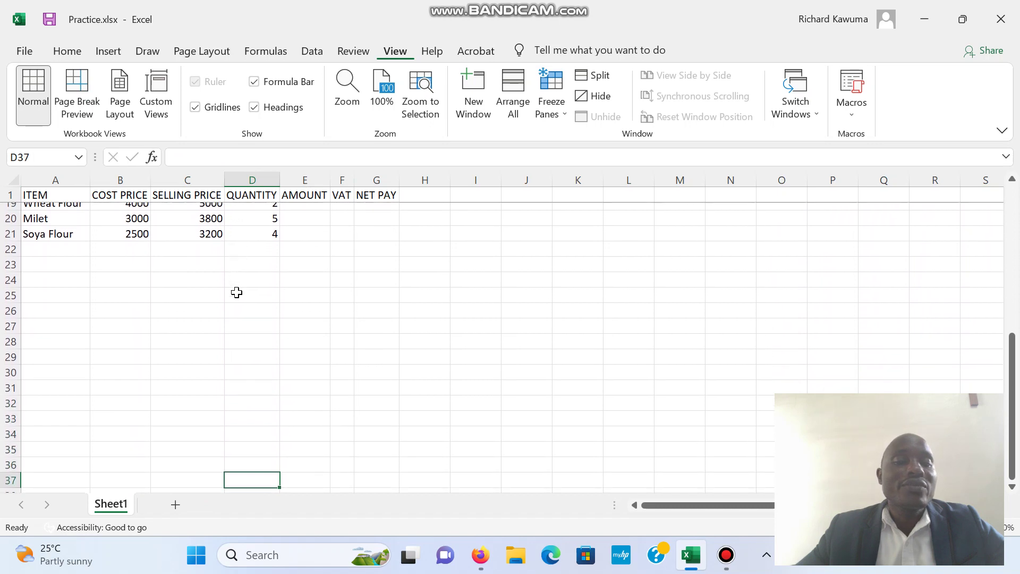
key("Up")
key("Up")
key("Up")
key("Up")
key("Up")
key("Up")
key("Up")
key("Up")
key("Up")
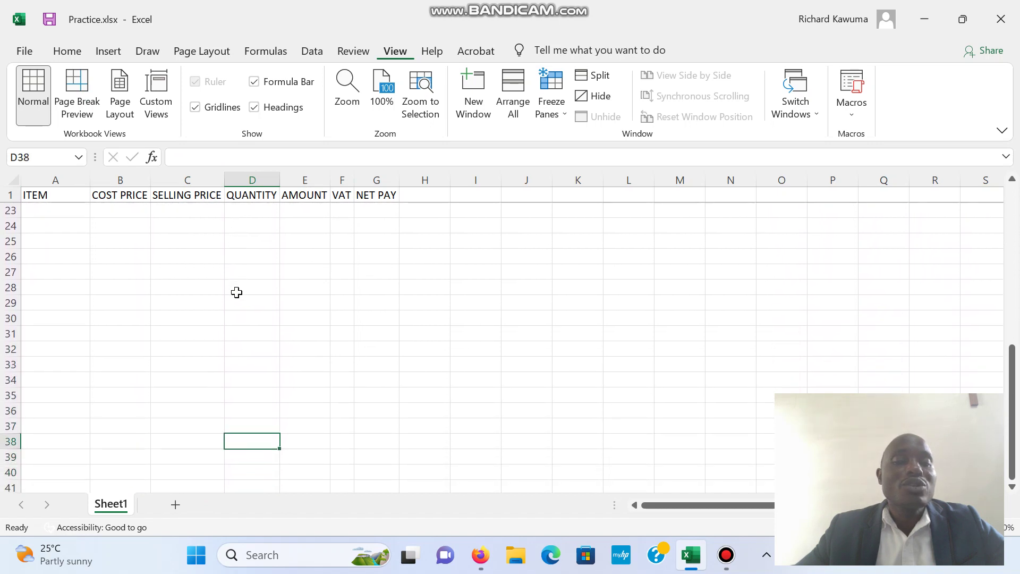
key("Up")
key("Up")
key("Up")
key("Up")
key("Up")
key("Up")
key("Up")
key("Up")
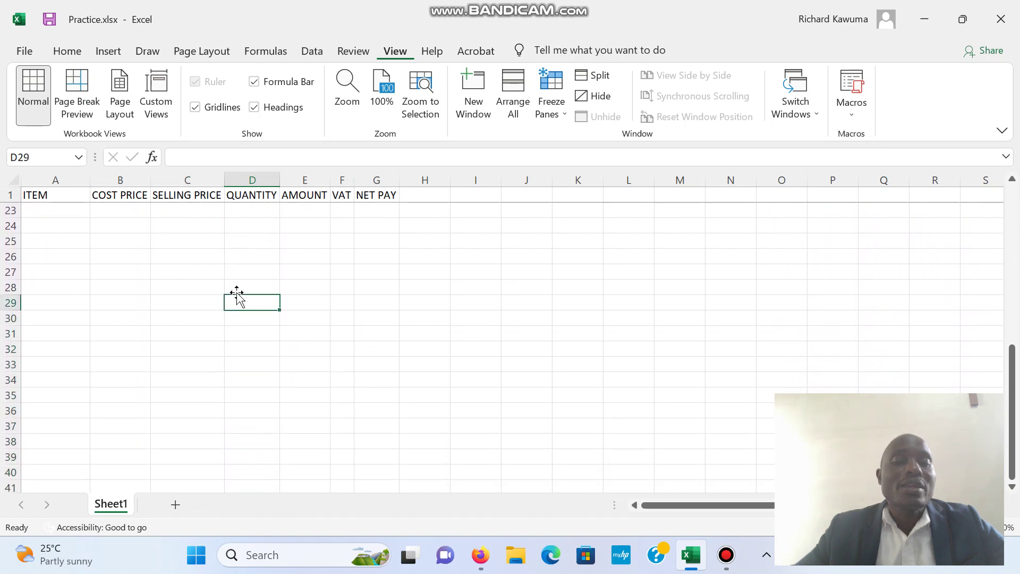
key("Up")
key("Up")
key("Up")
key("Up")
key("Up")
key("Up")
key("Up")
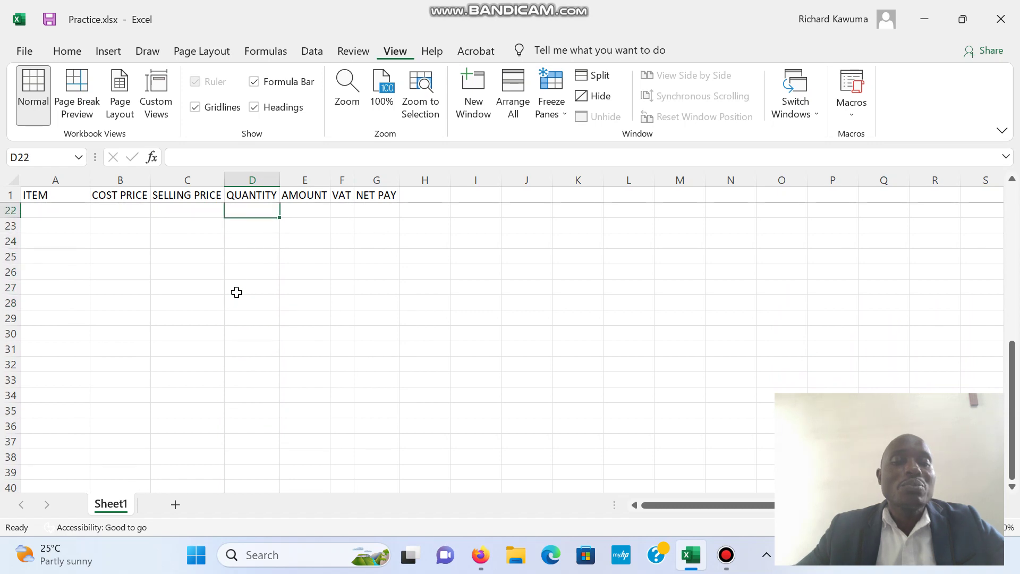
key("Up")
key("Up")
key("Up")
key("Up")
key("Up")
key("Up")
key("Up")
key("Up")
key("Up")
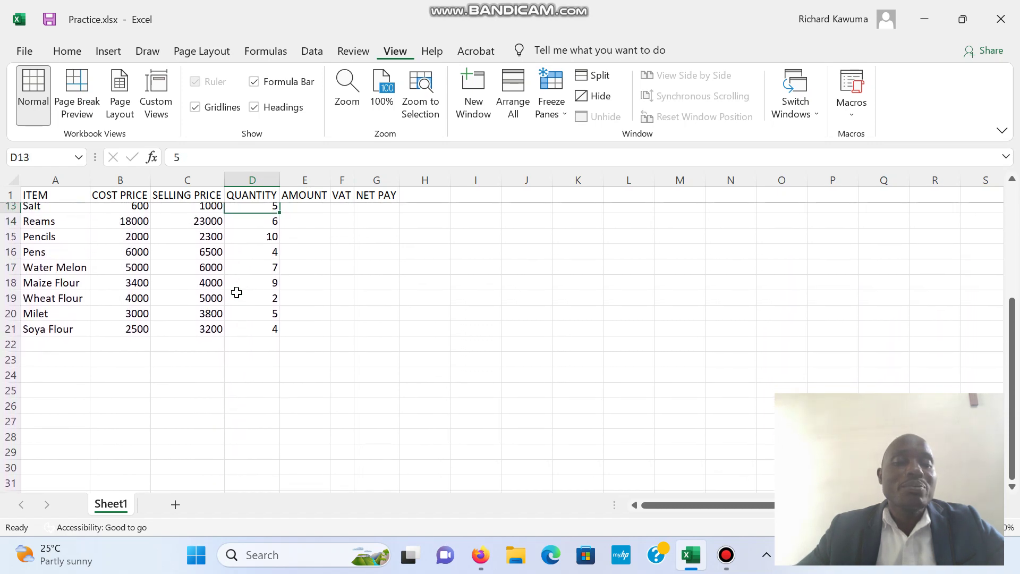
key("Up")
key("Up")
key("Up")
key("Up")
key("Up")
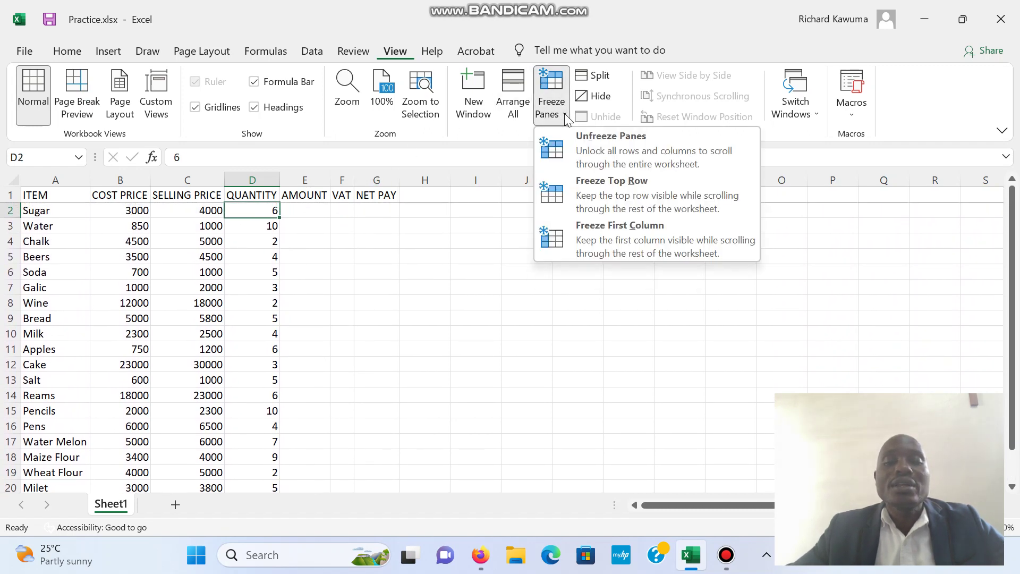
Unfreeze the worksheet's top row
left_click(577, 136)
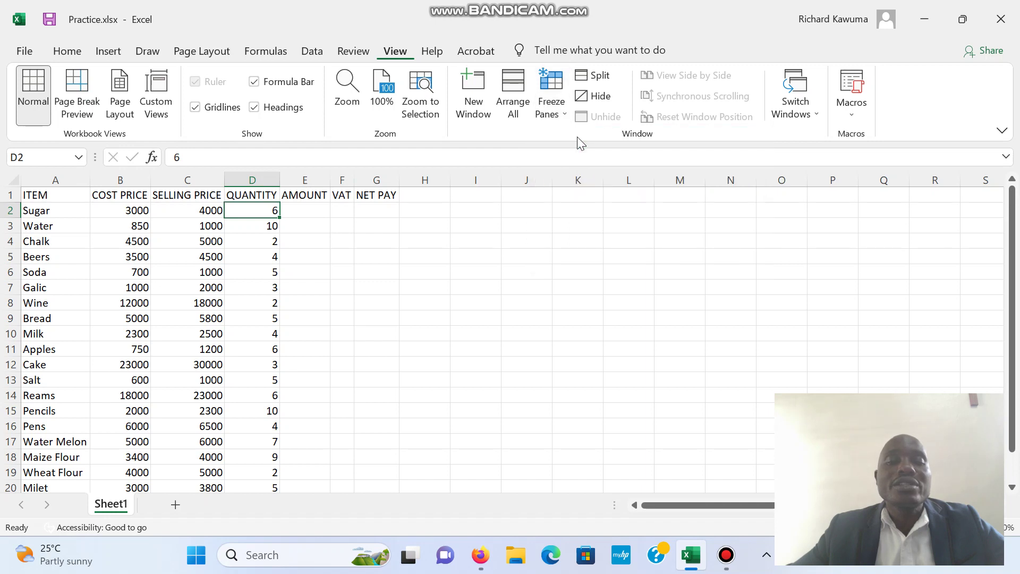
left_click(275, 253)
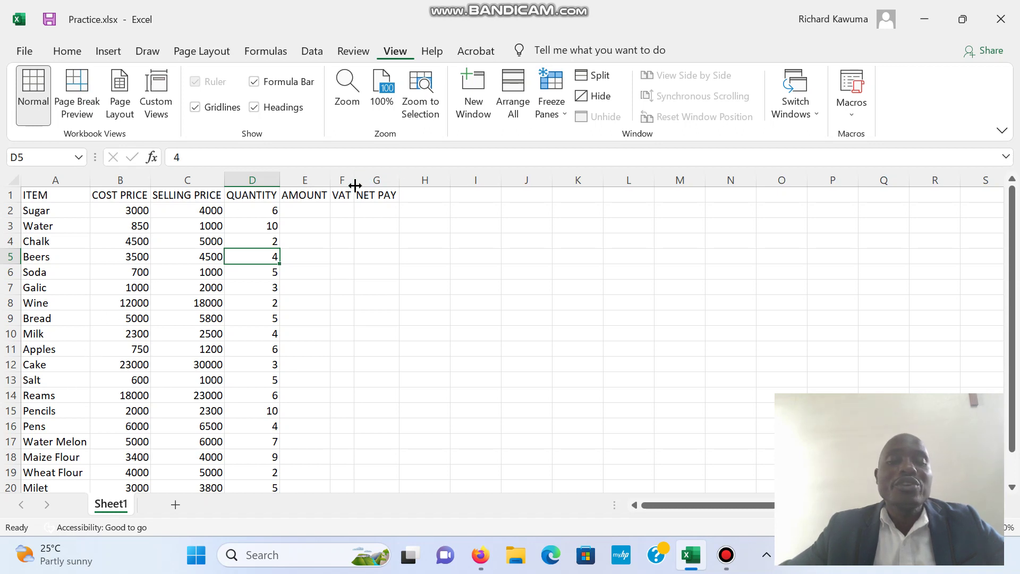
Freeze both the header row and the ITEM column, using cell B2 as the split point
left_click(132, 209)
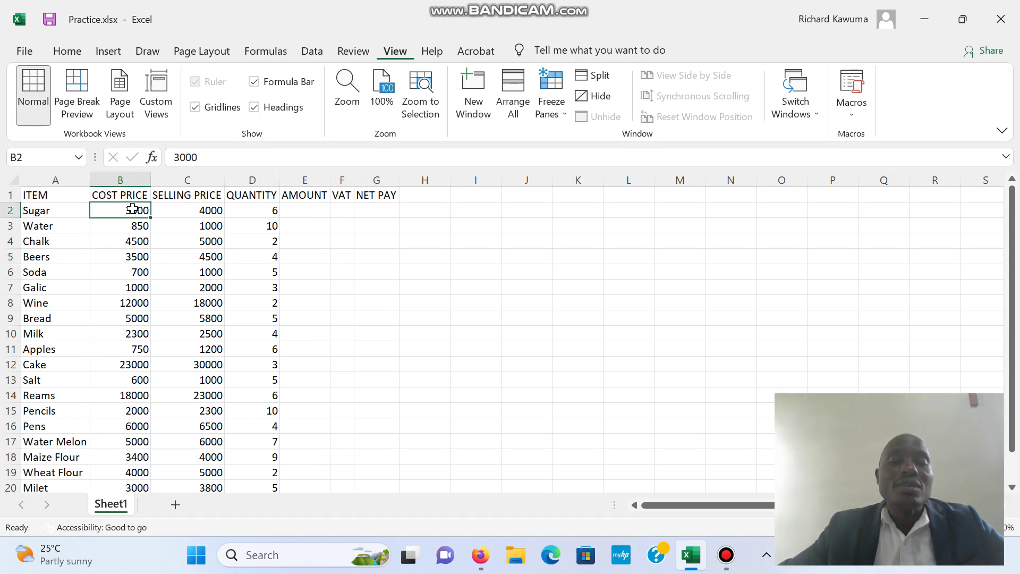
left_click(565, 113)
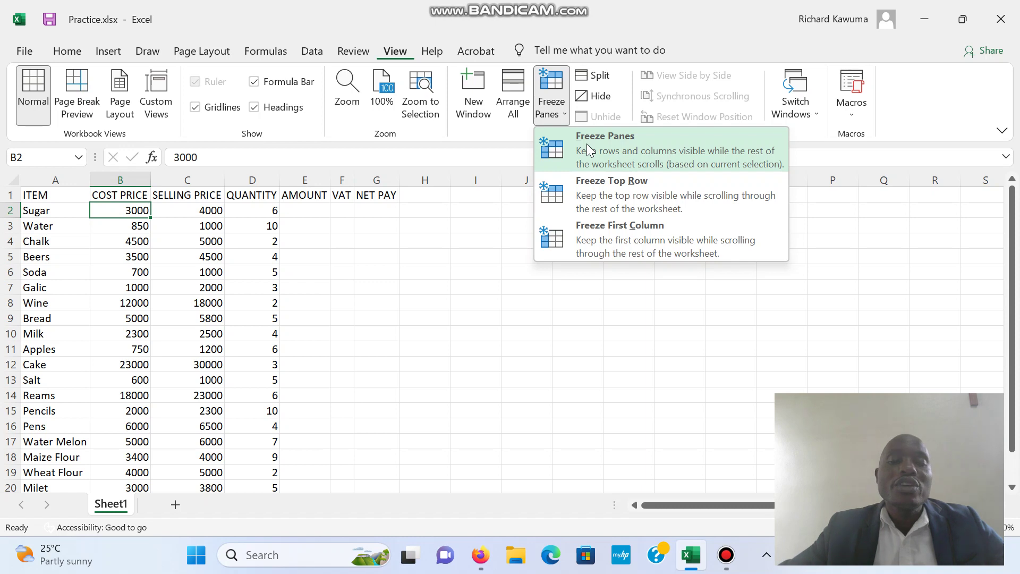
left_click(586, 144)
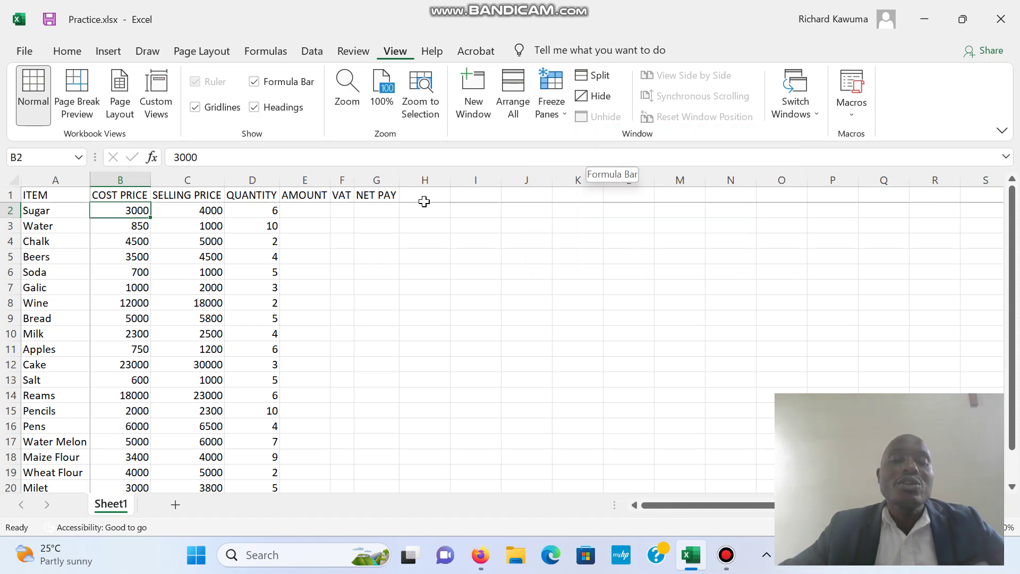
Move along row 8 out to column AG, checking whether the ITEM column stays in view
left_click(281, 306)
key("Right")
key("Right")
key("Right")
key("Right")
key("Right")
key("Right")
key("Right")
key("Right")
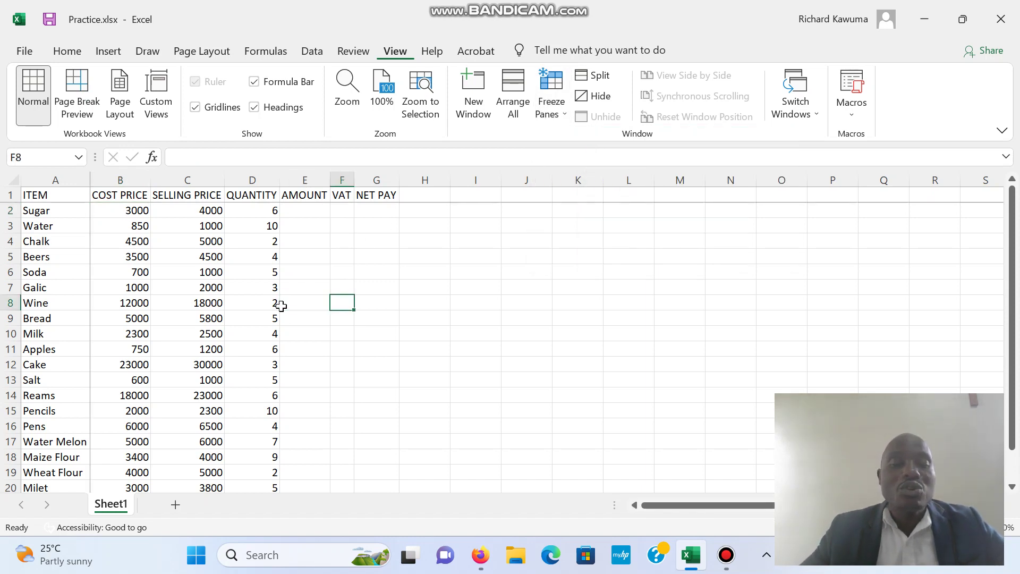
key("Right")
key("Right")
key("Right")
key("Right")
key("Right")
key("Right")
key("Right")
key("Right")
key("Right")
key("Right")
key("Right")
key("Right")
key("Right")
key("Right")
key("Right")
key("Right")
key("Right")
key("Right")
key("Right")
key("Right")
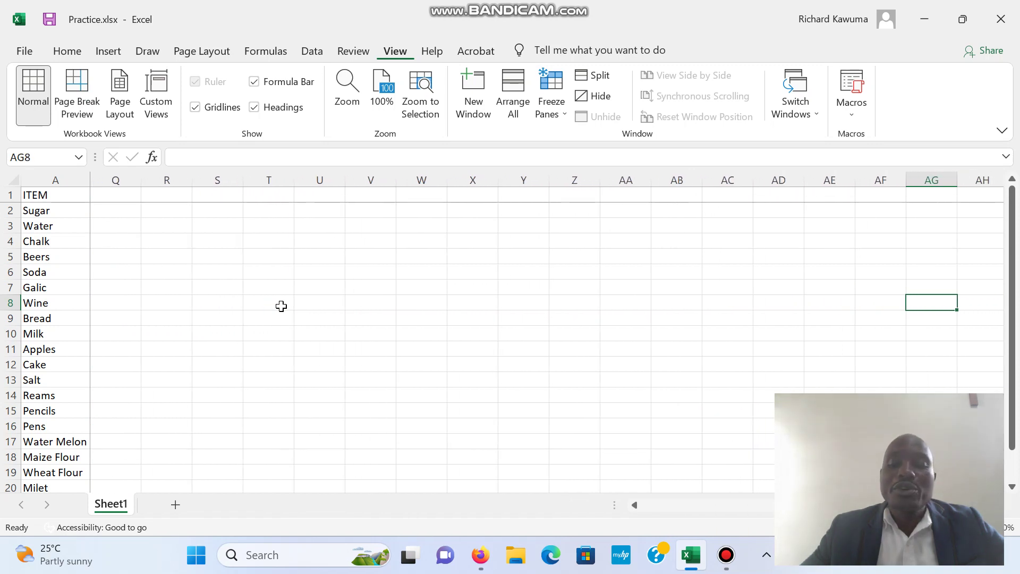
Move down and up column AG to row 1 and back to cell A1 to check the frozen header row and column
key("Down")
key("Down")
key("Down")
key("Down")
key("Down")
key("Down")
key("Up")
key("Up")
key("Up")
key("Up")
key("Up")
key("Up")
key("Up")
key("Up")
key("Up")
key("Up")
key("Up")
key("Up")
key("Up")
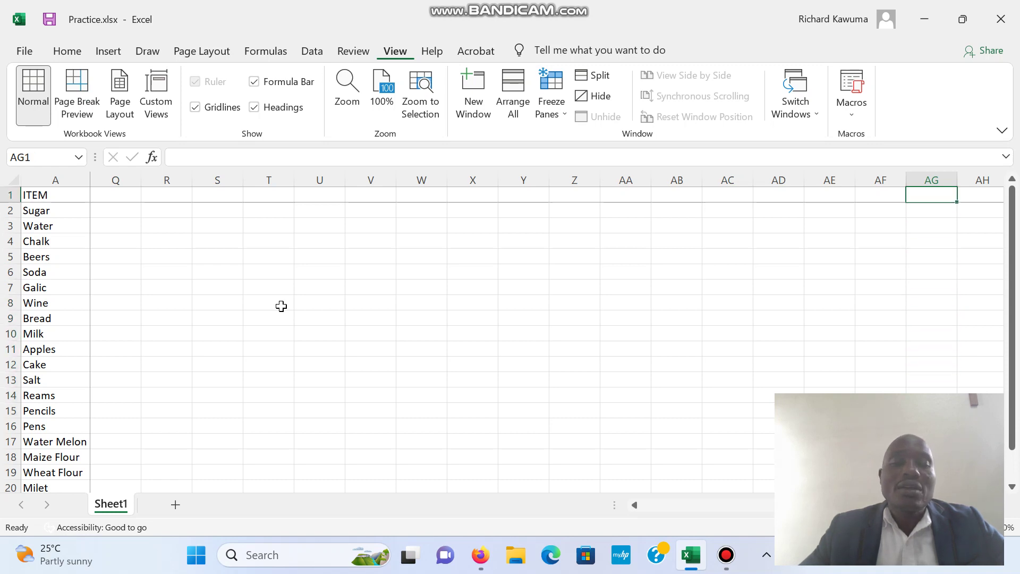
key("Left")
key("Left")
key("Left")
key("Left")
key("Left")
key("Left")
key("Left")
key("Left")
key("Left")
key("Left")
key("Left")
key("Left")
key("Left")
key("Left")
key("Left")
key("Left")
key("Left")
key("Left")
key("Left")
key("Left")
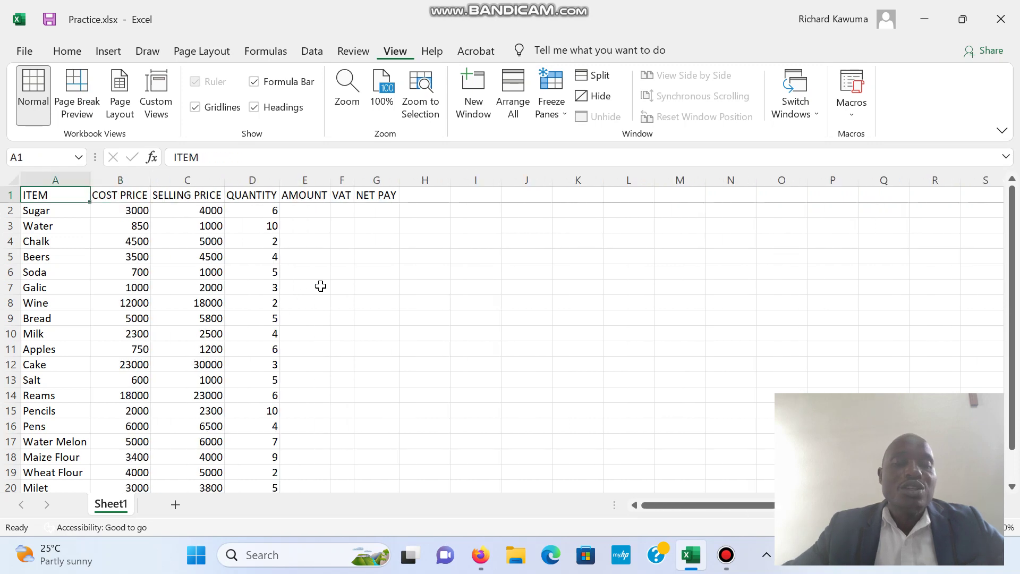
Unfreeze all rows and columns of the worksheet
left_click(227, 240)
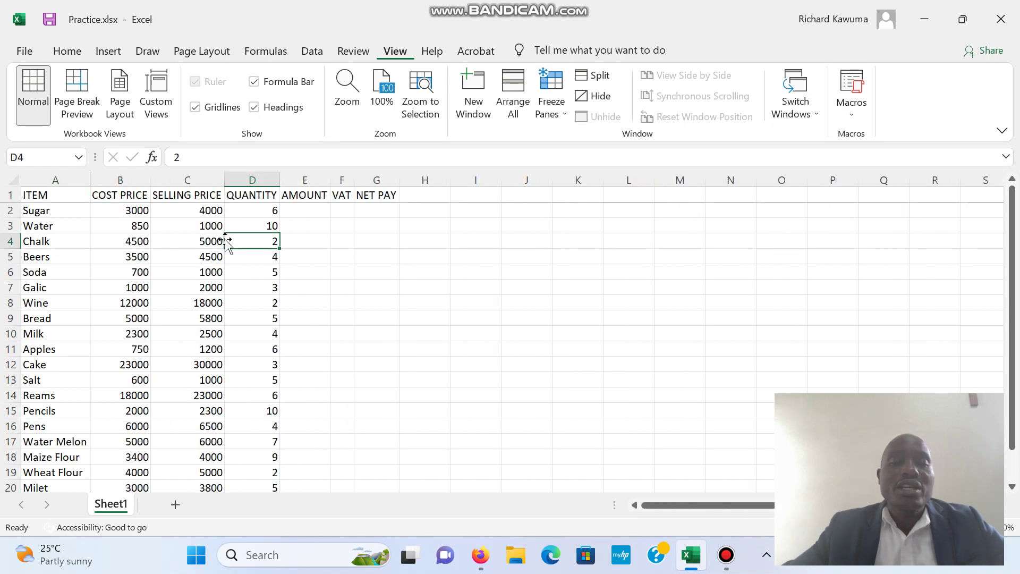
left_click(564, 112)
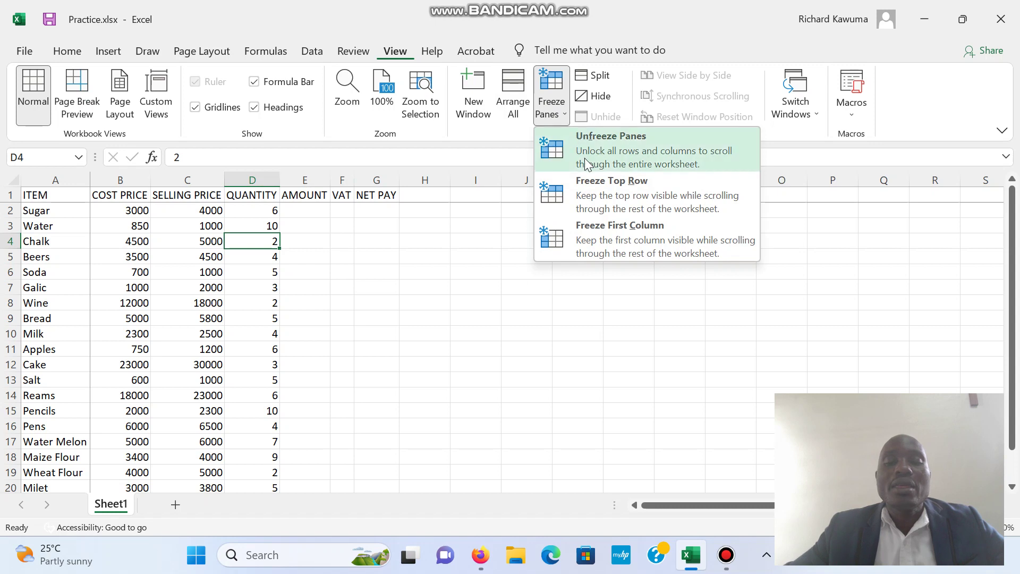
left_click(601, 139)
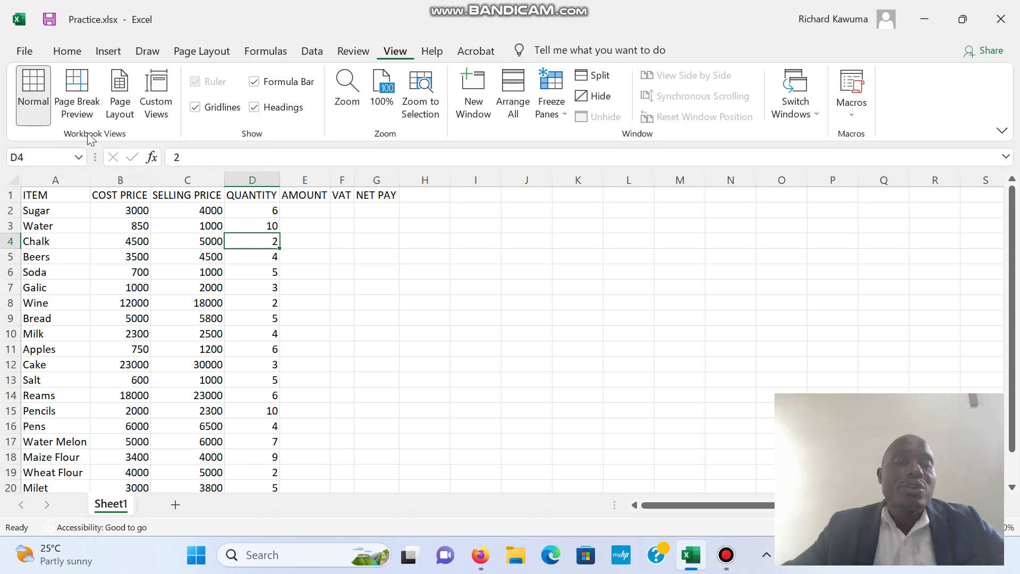
left_click(66, 55)
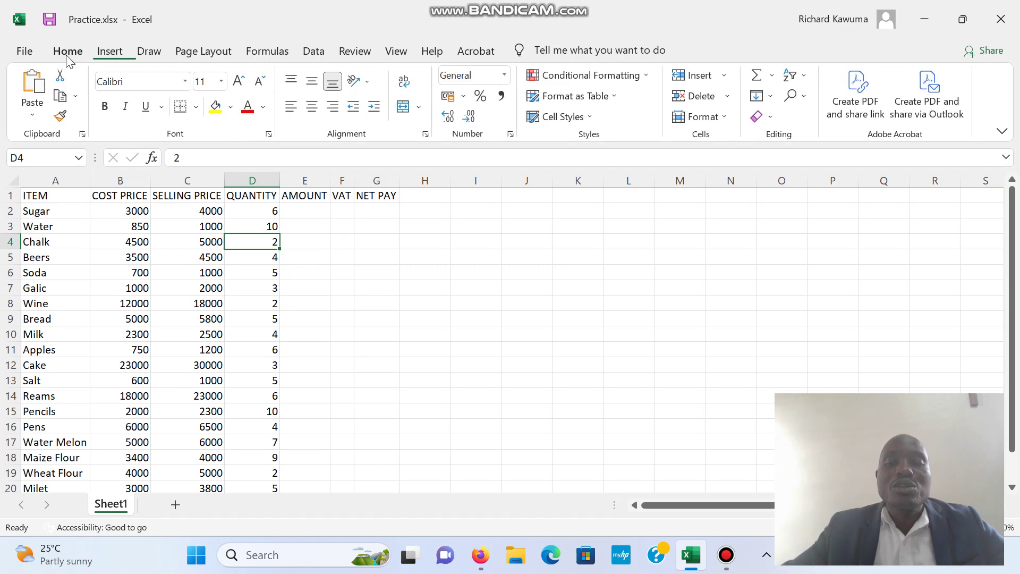
left_click(726, 120)
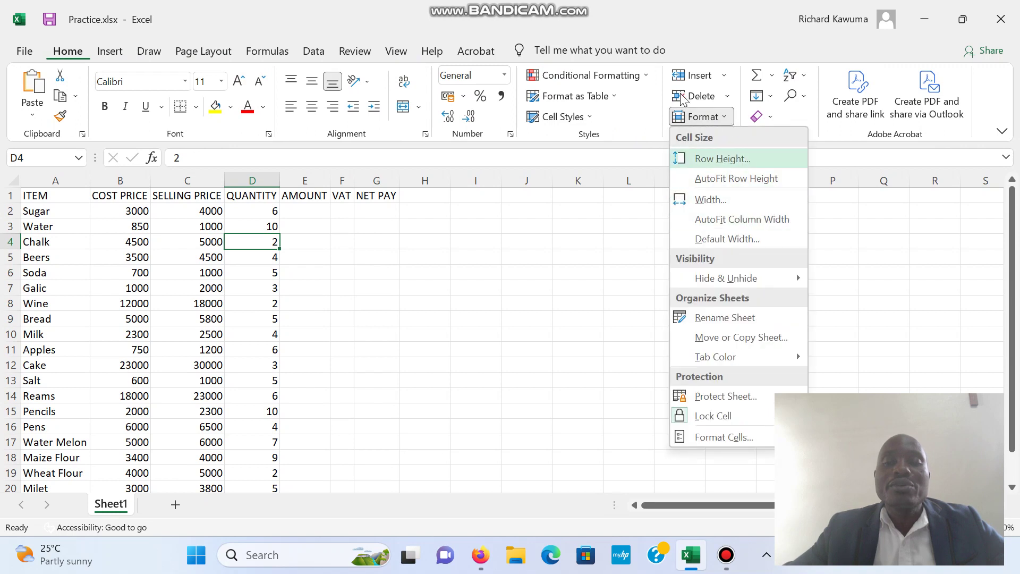
left_click(409, 58)
left_click(407, 56)
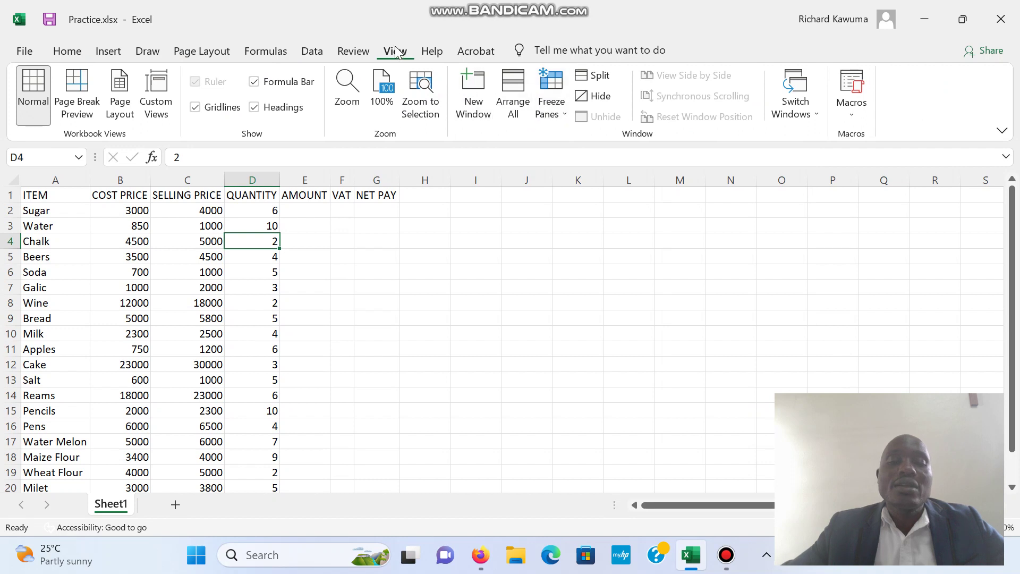
Create a table with headers from the sales data in A1:G21 and undo the conversion
left_click(286, 273)
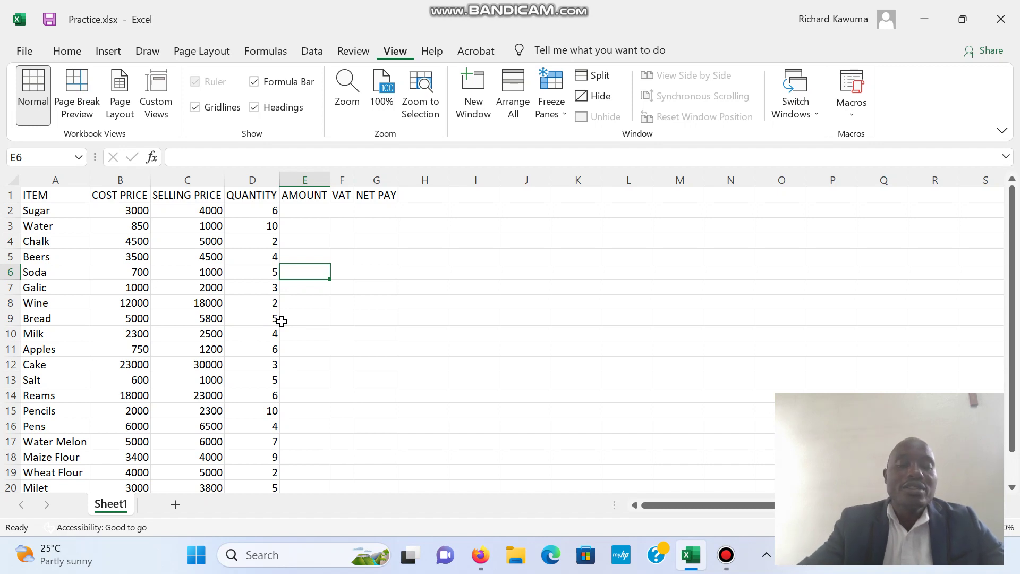
key("ctrl+t")
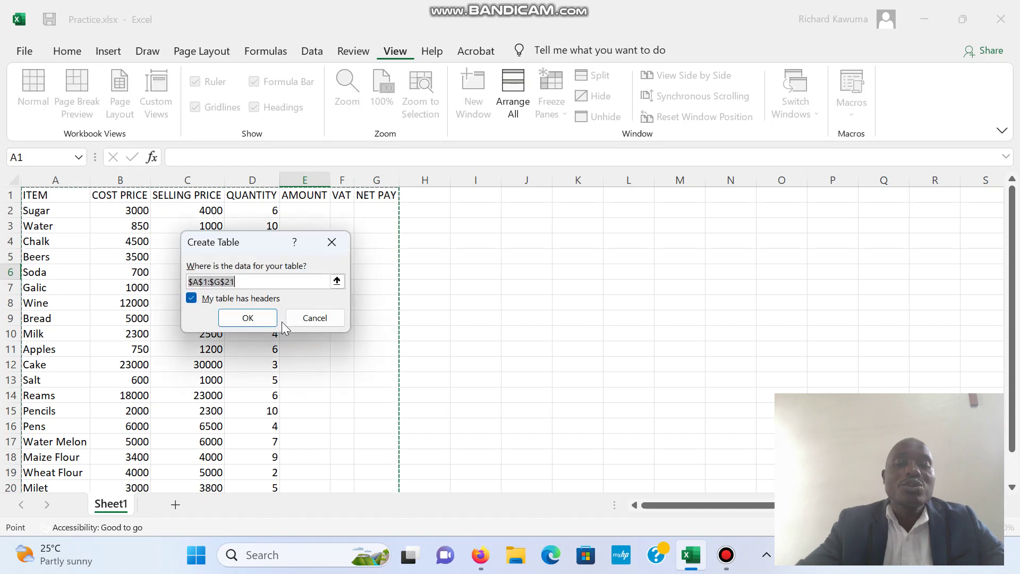
left_click(255, 321)
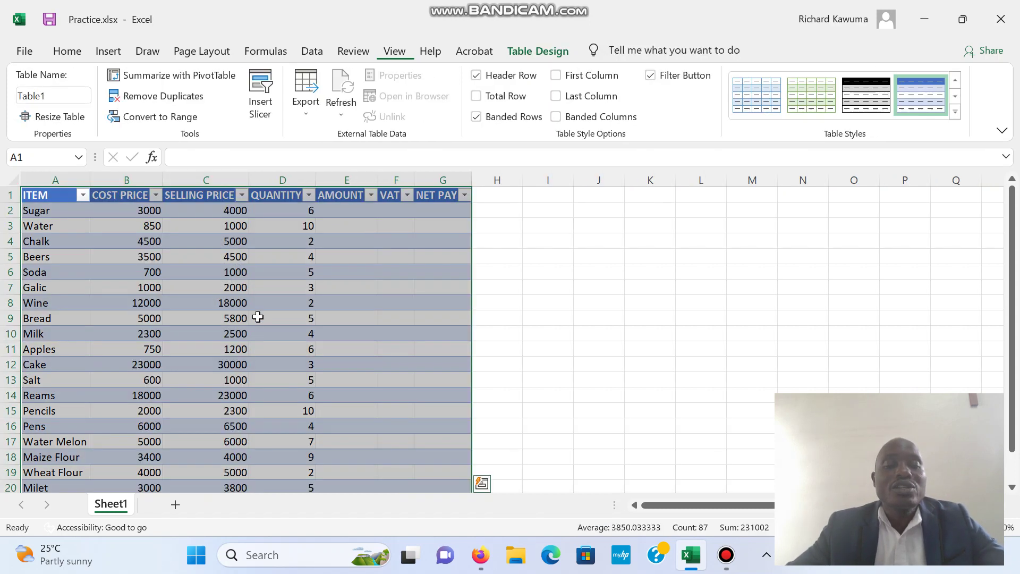
left_click(273, 245)
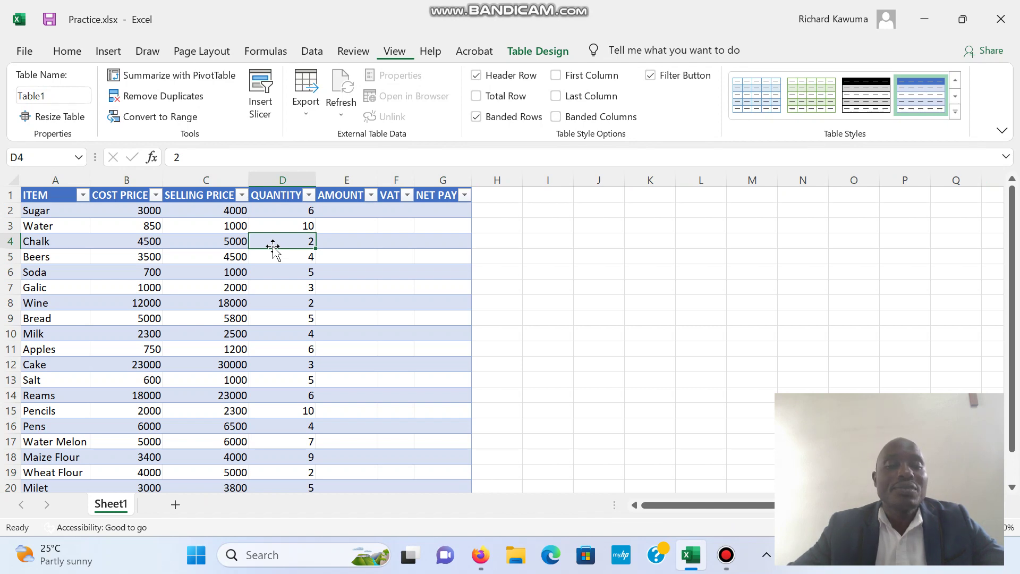
key("ctrl+z")
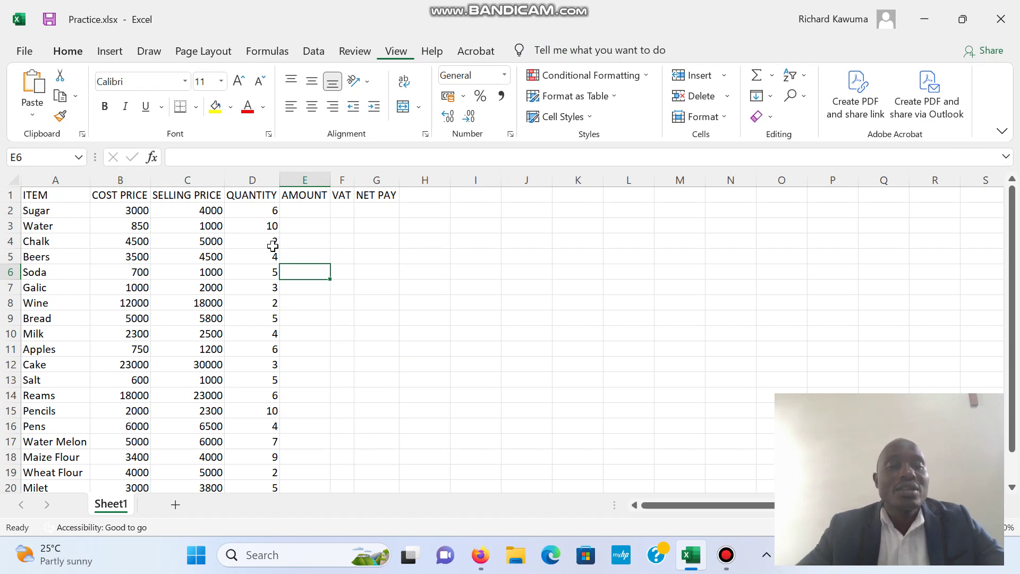
Insert a table with headers over A1:G21 once more and undo that insertion
left_click(109, 51)
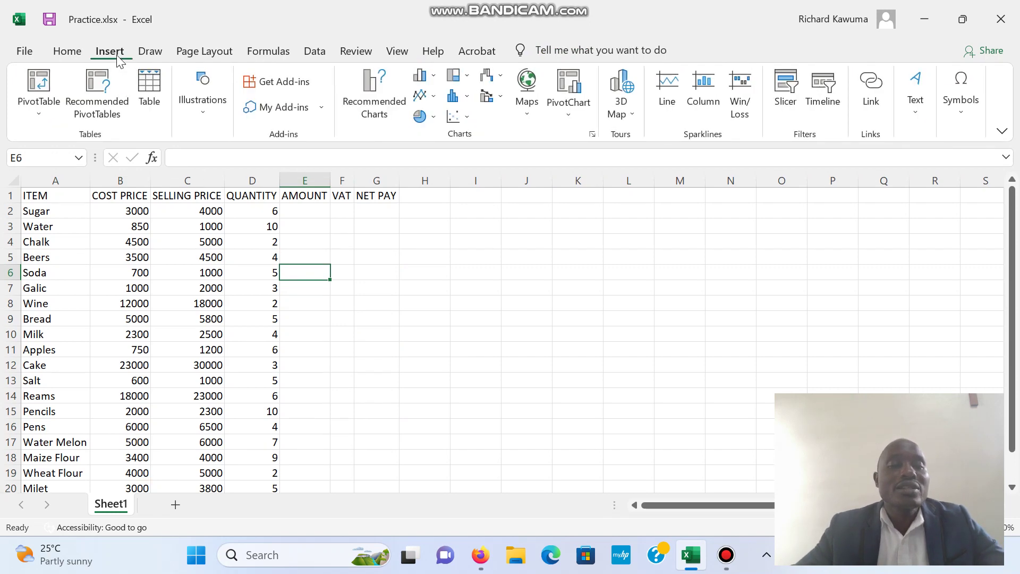
left_click(148, 85)
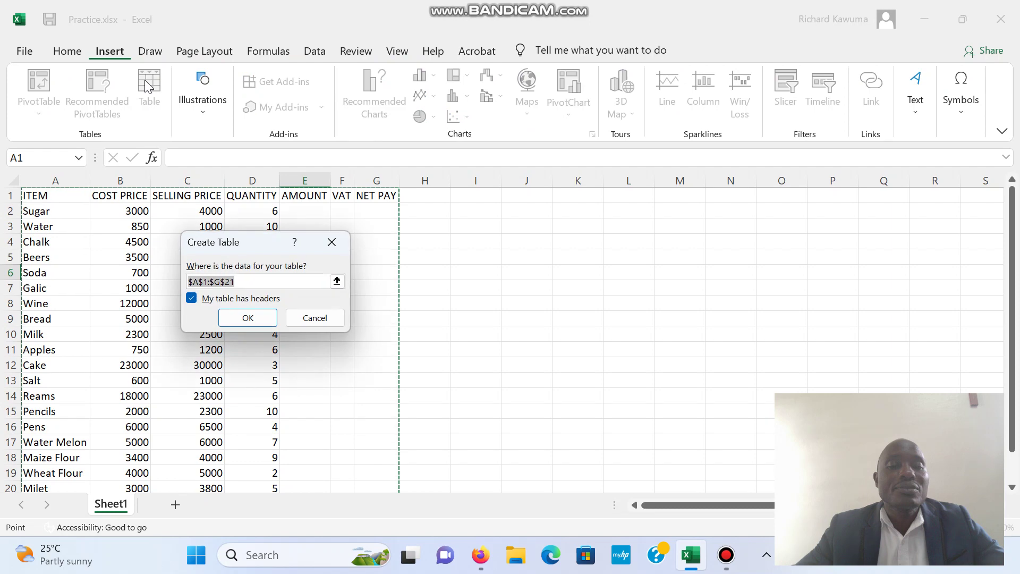
left_click(254, 319)
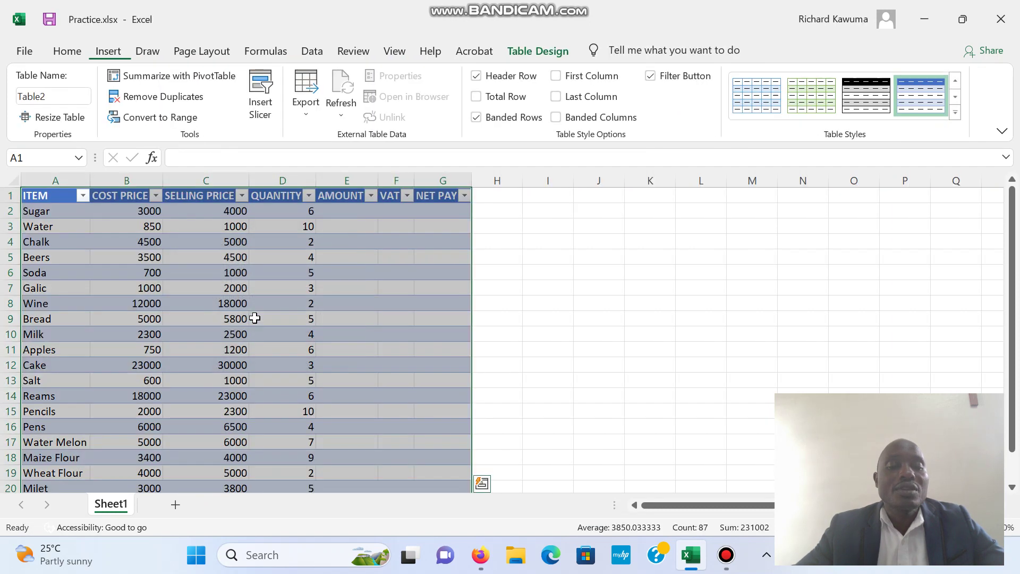
left_click(255, 318)
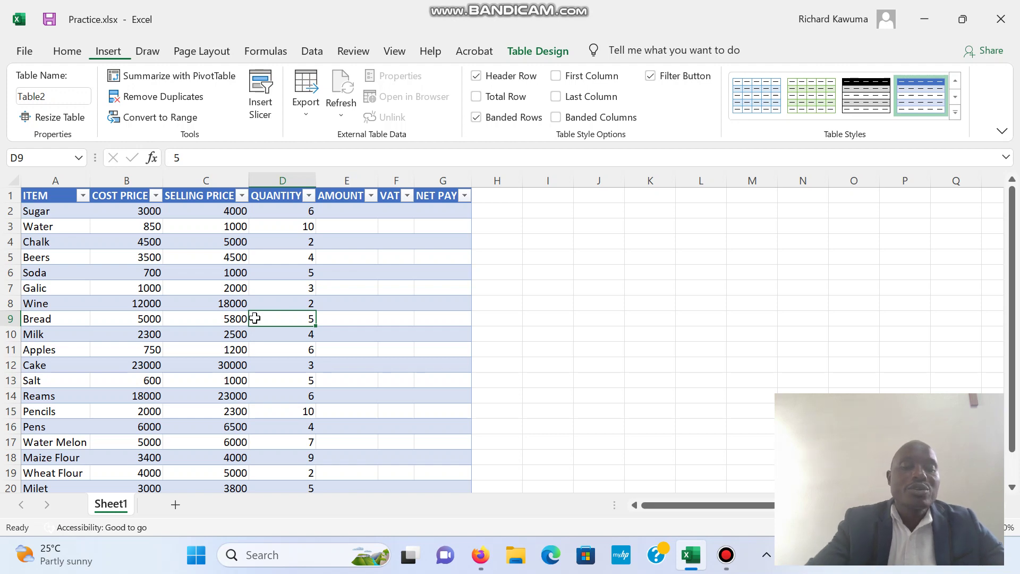
key("ctrl+z")
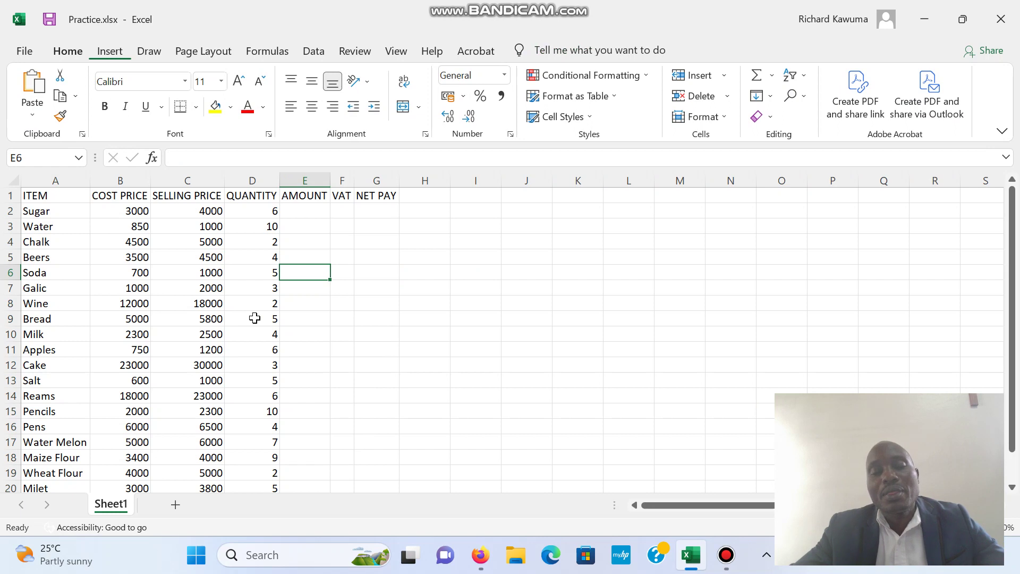
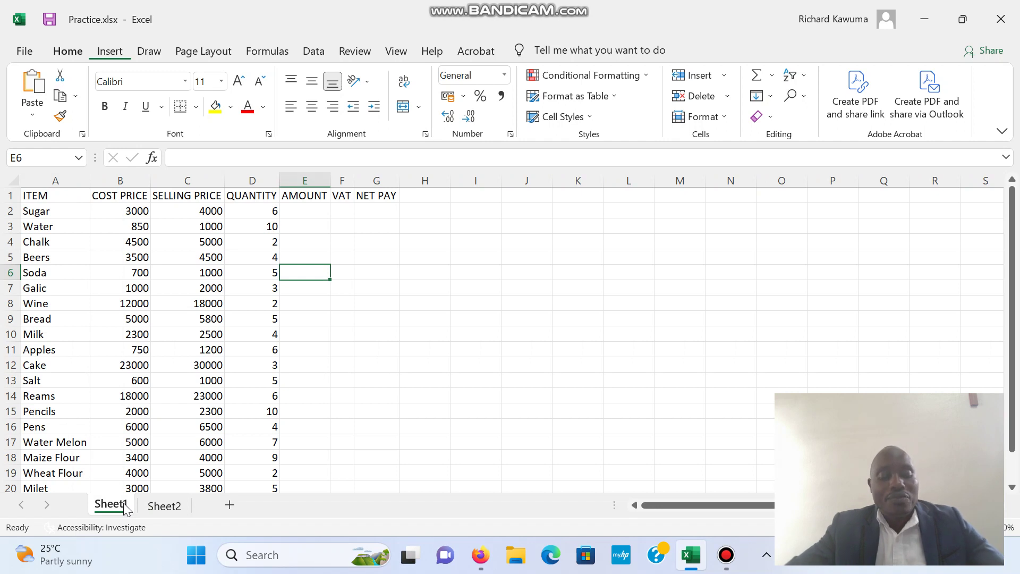
Copy the sales data A1:G21 from Sheet1 and paste it into Sheet2 starting at cell A1
left_click_drag(41, 193, 370, 452)
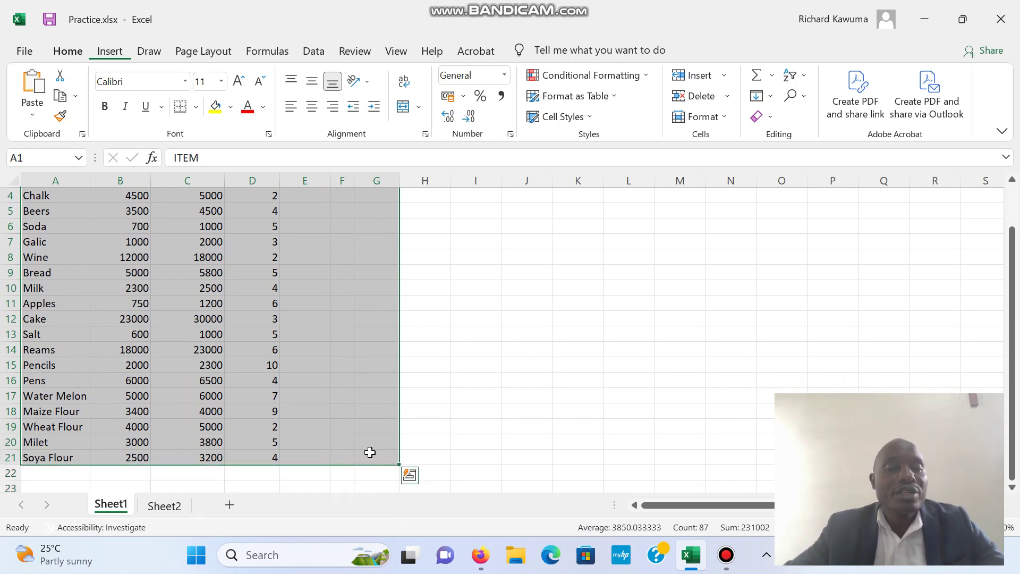
left_click(60, 97)
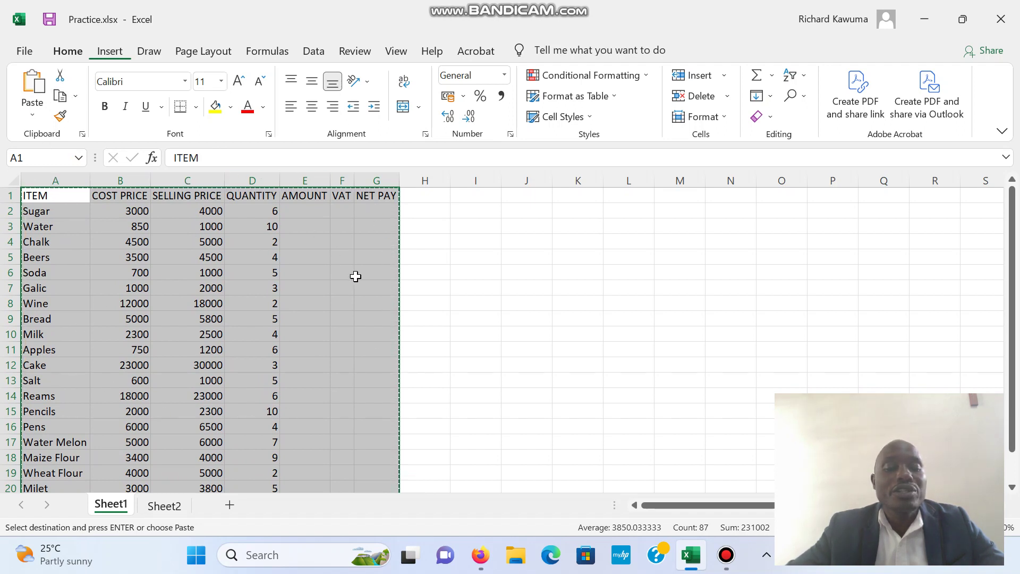
left_click(167, 509)
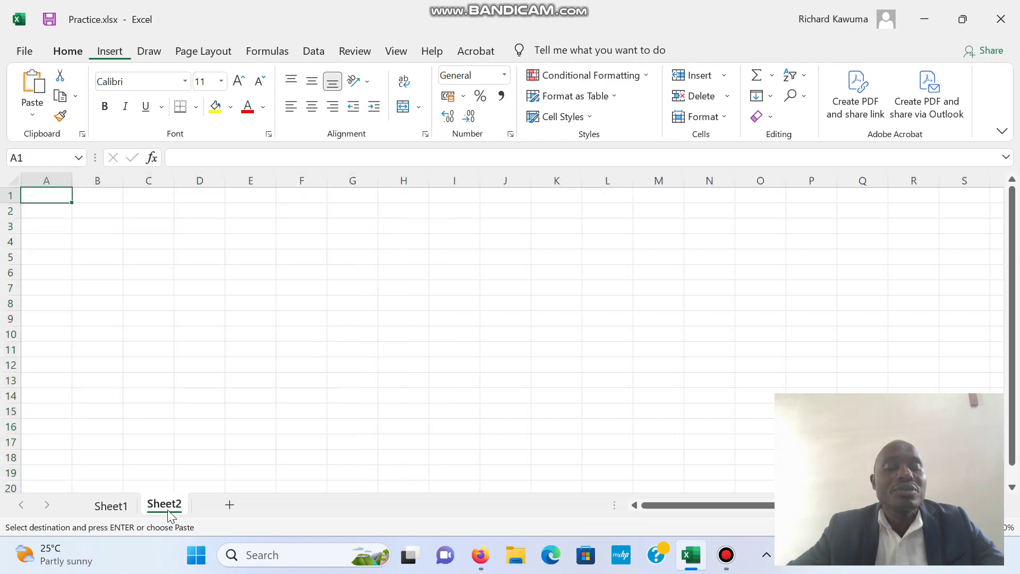
left_click(32, 83)
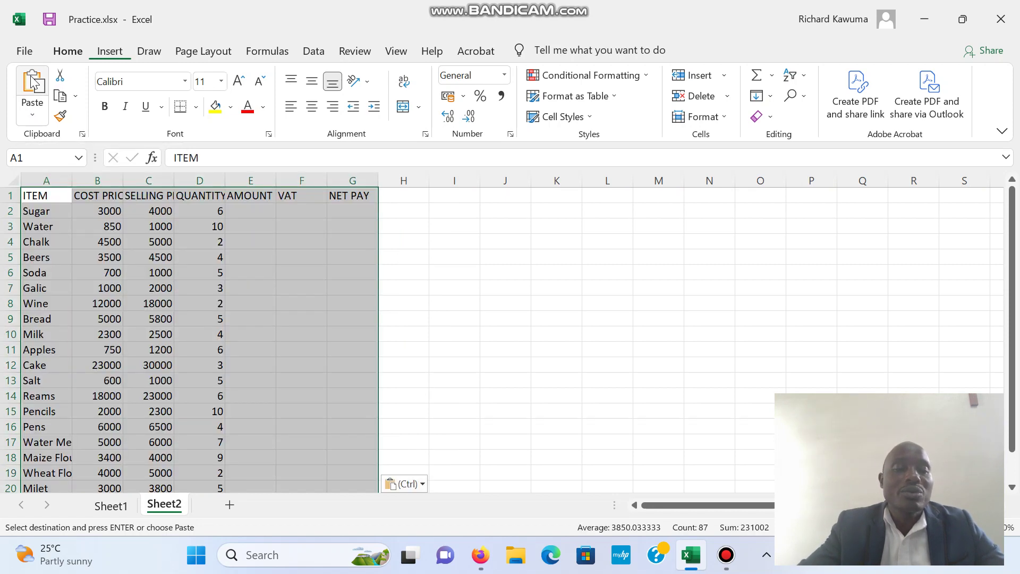
left_click(301, 252)
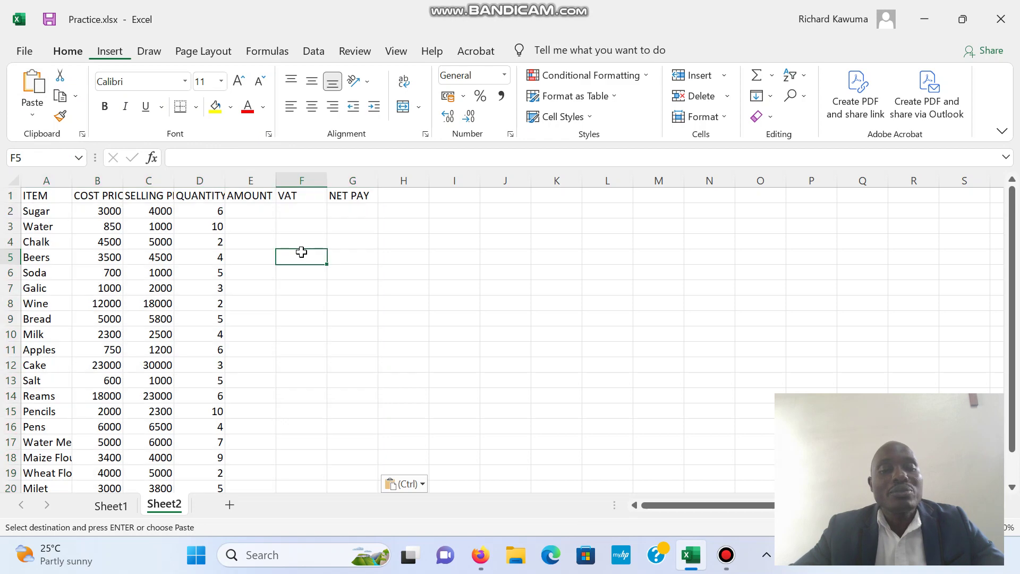
Clear the copy selection on Sheet1 and switch back to Sheet2
left_click(130, 505)
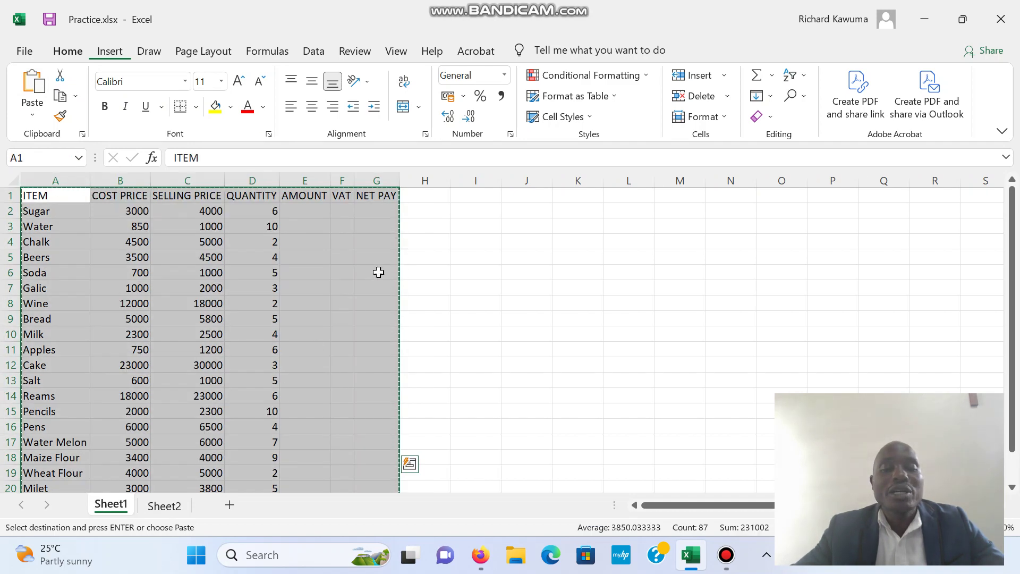
left_click(380, 318)
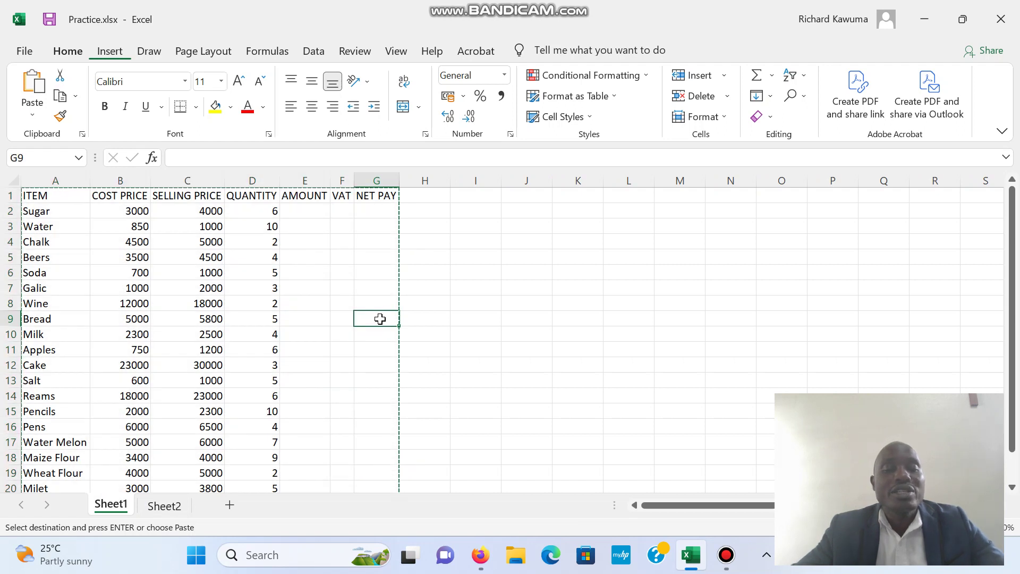
key("Escape")
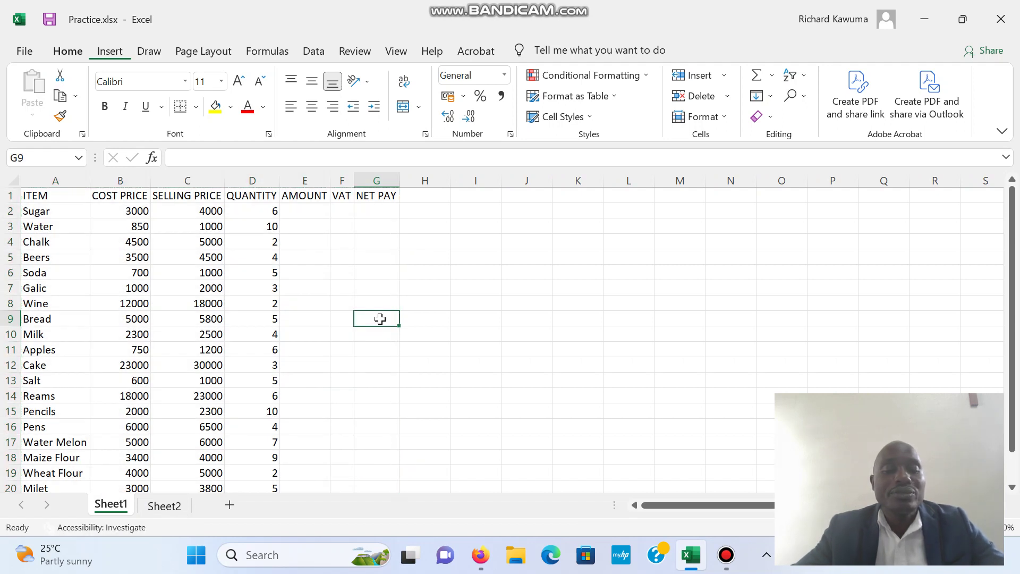
left_click(164, 506)
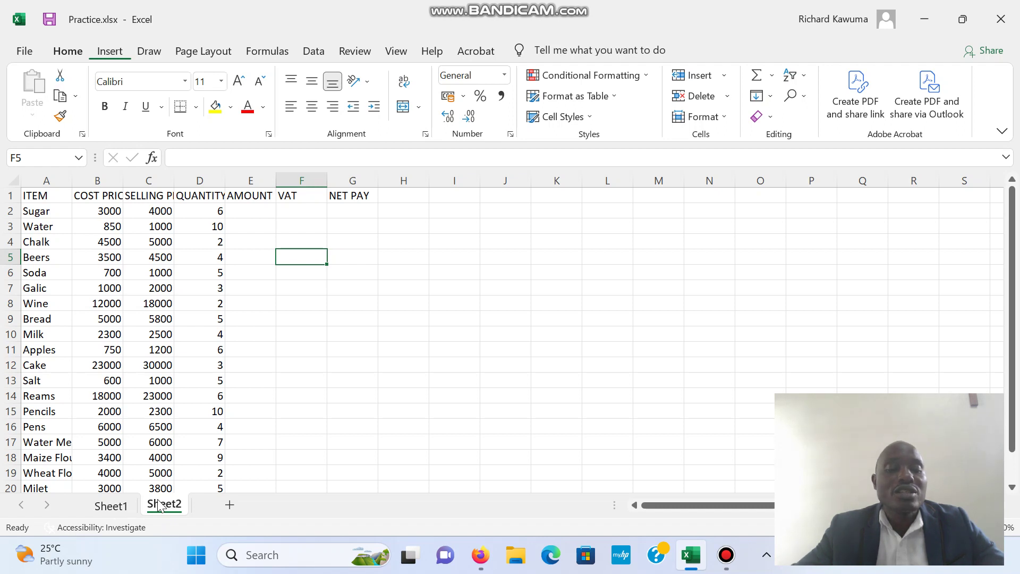
Rename the Sheet1 worksheet as original
left_click(129, 510)
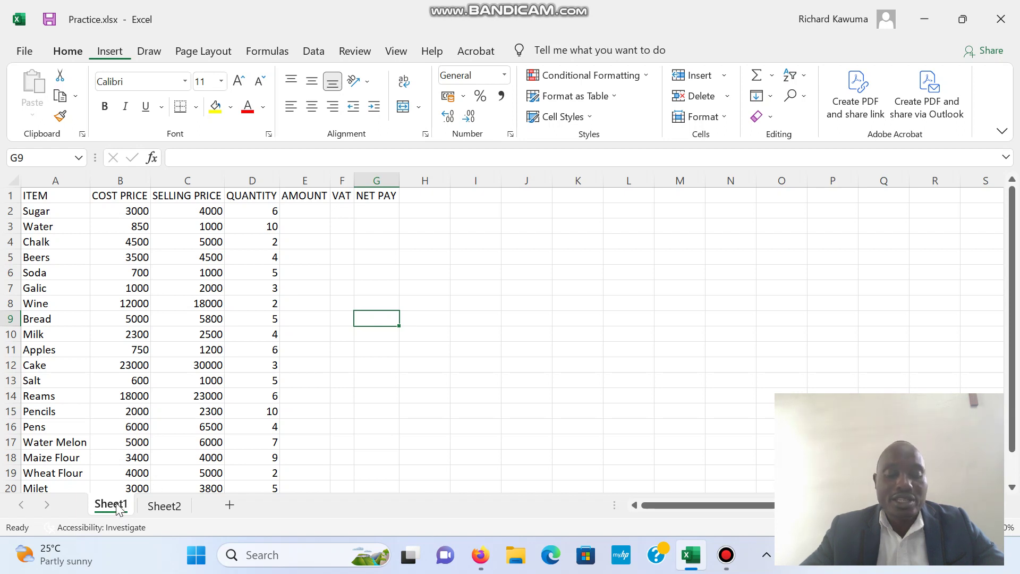
right_click(118, 509)
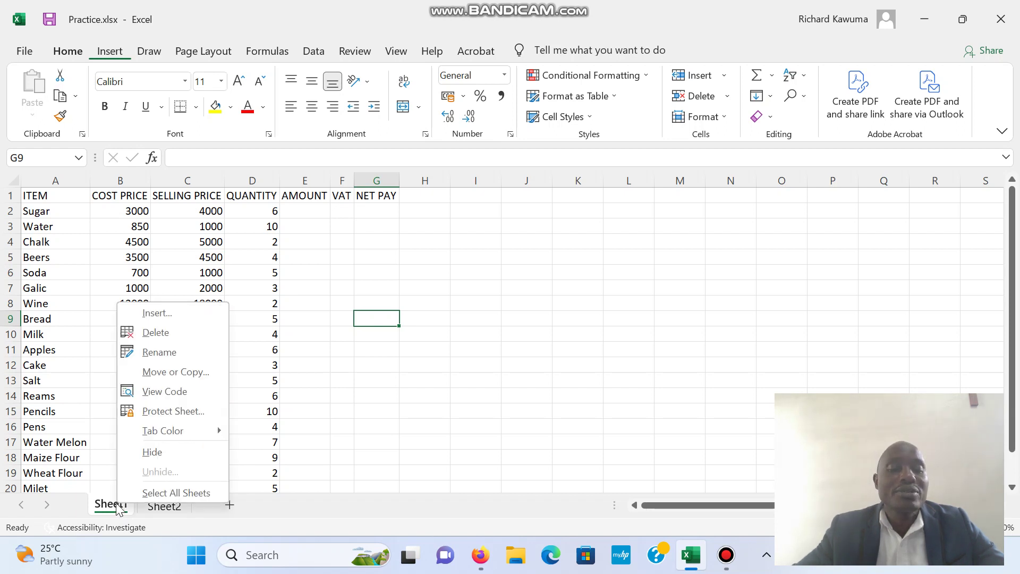
left_click(164, 353)
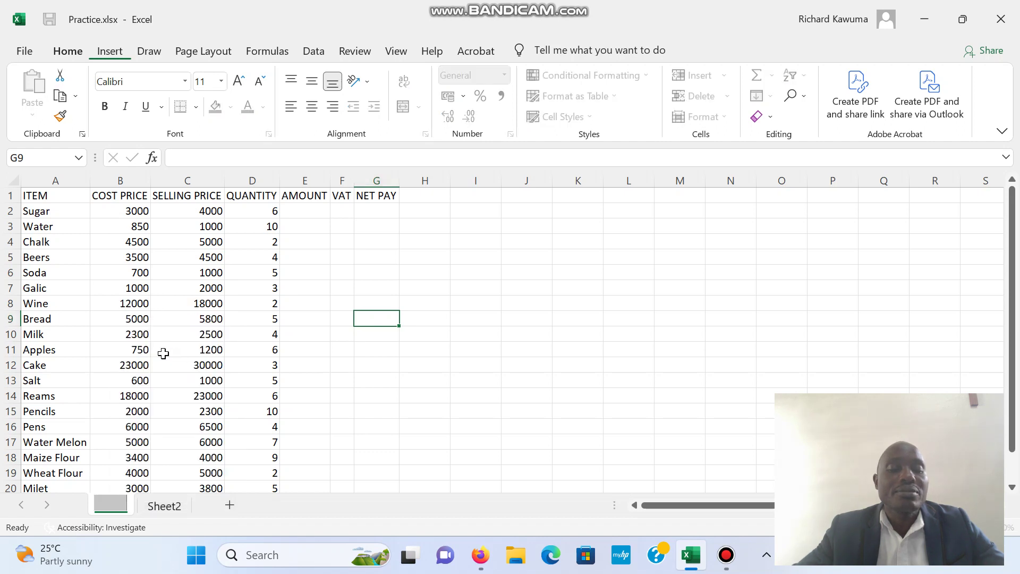
key("BackSpace")
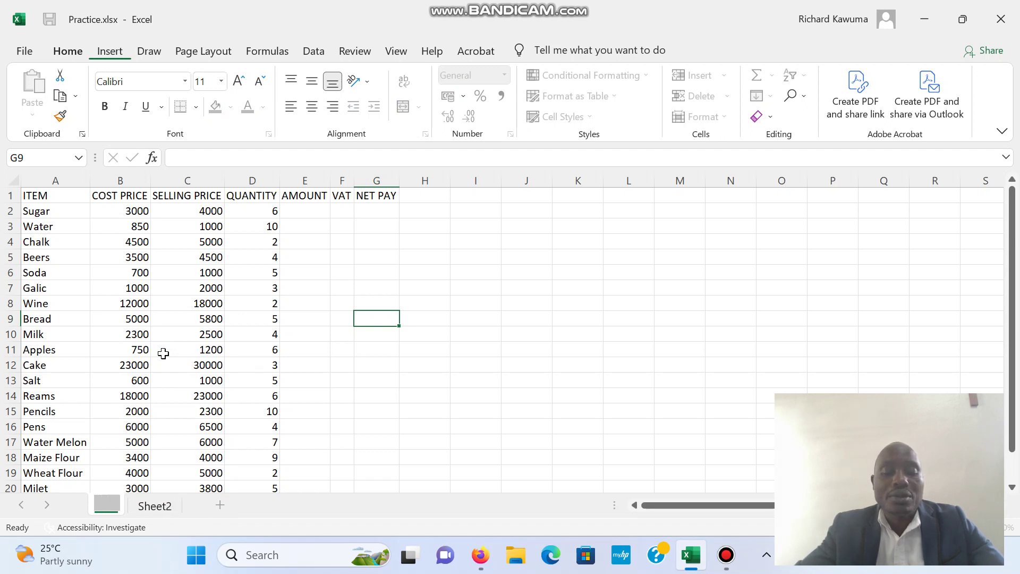
key("BackSpace")
key("BackSpace")
key("BackSpace")
key("BackSpace")
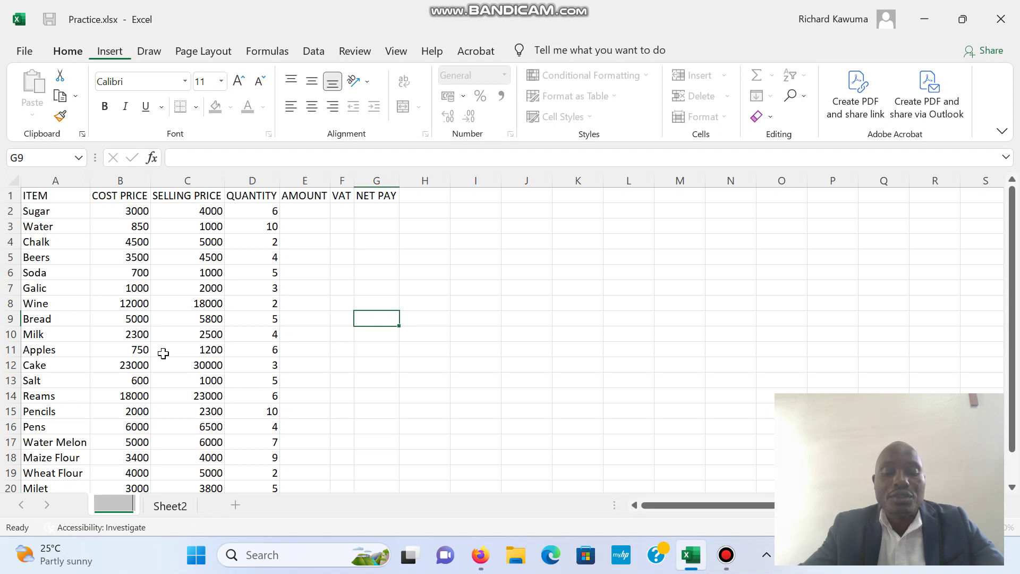
key("Return")
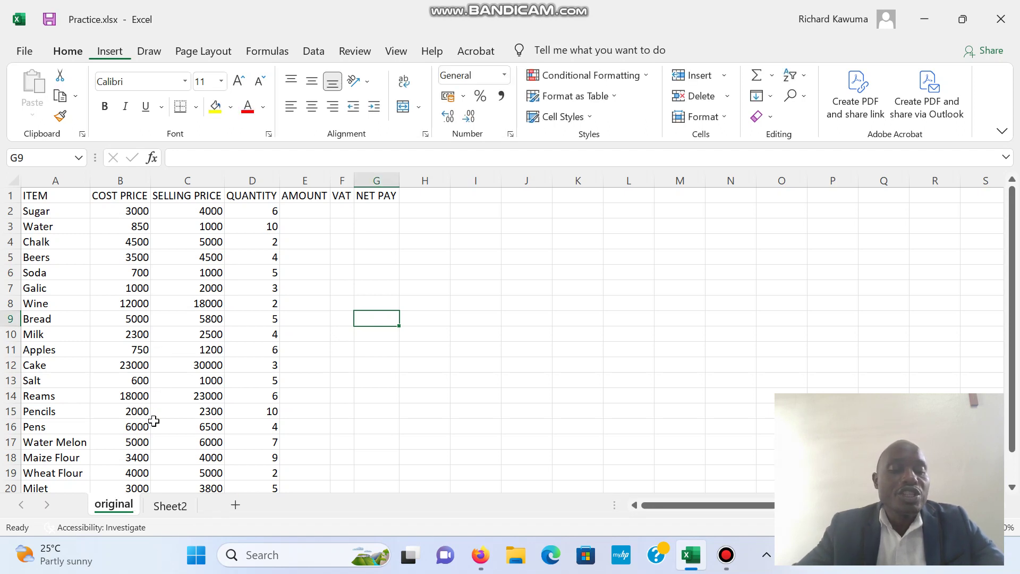
Rename the Sheet2 worksheet as duplicate
right_click(176, 508)
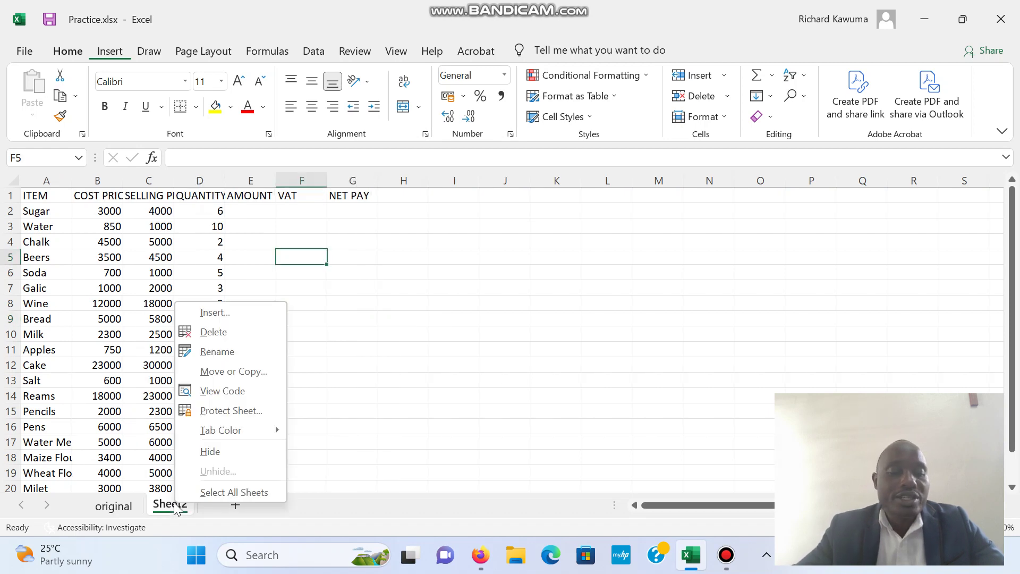
left_click(202, 353)
type("formula")
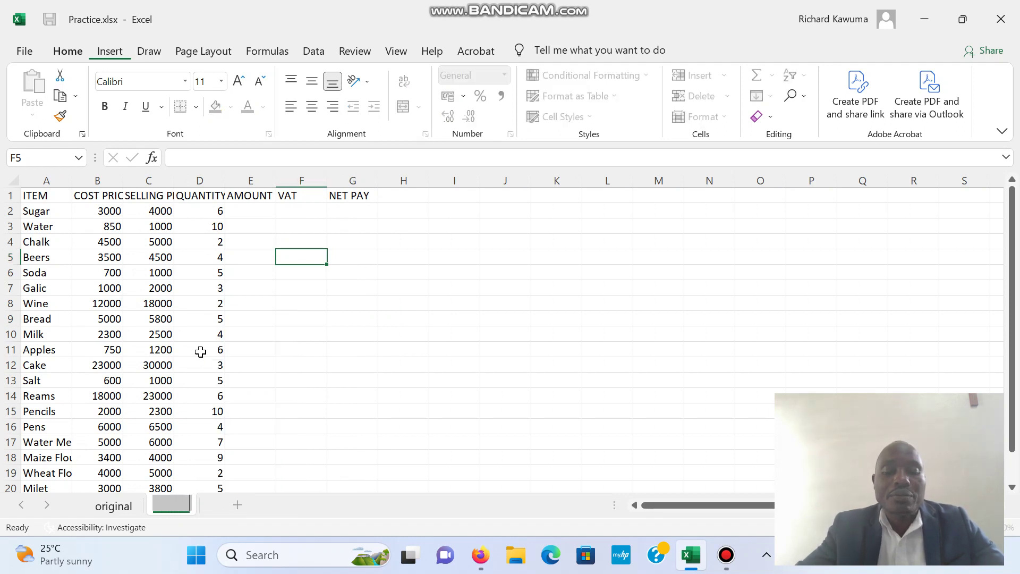
type("s")
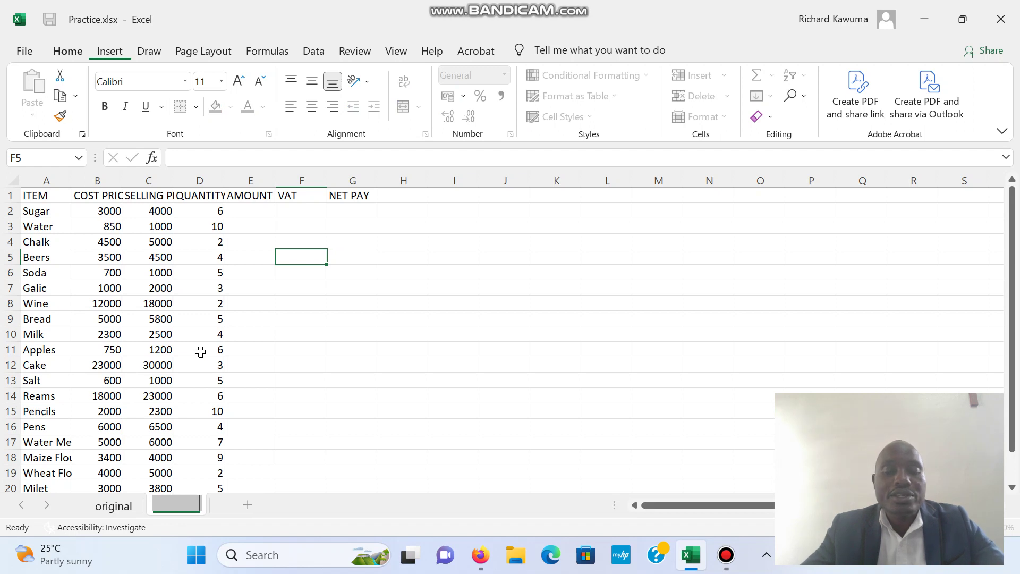
key("Return")
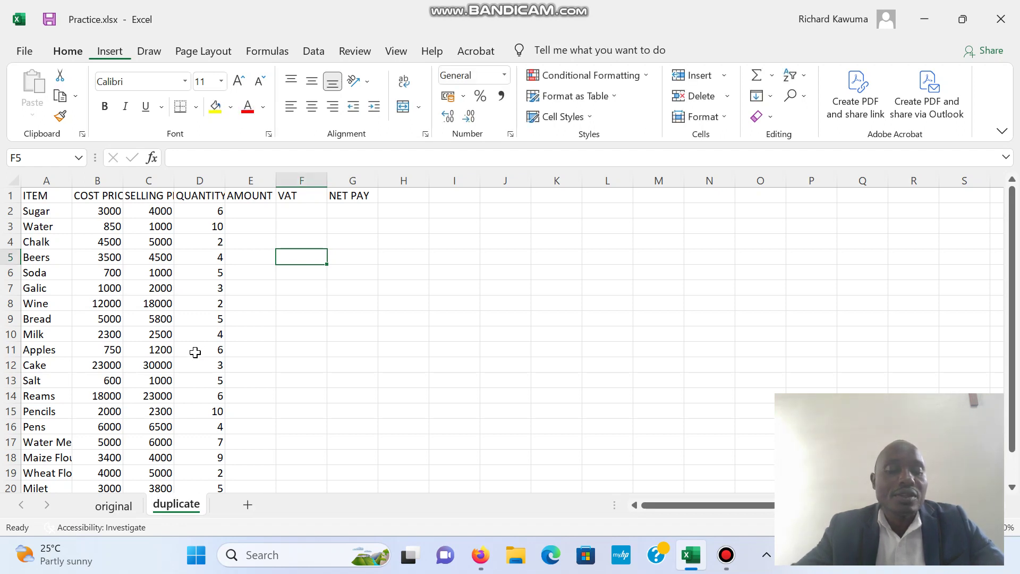
Try to create a table without headers from cell F5 alone on the duplicate sheet and undo it
left_click(114, 506)
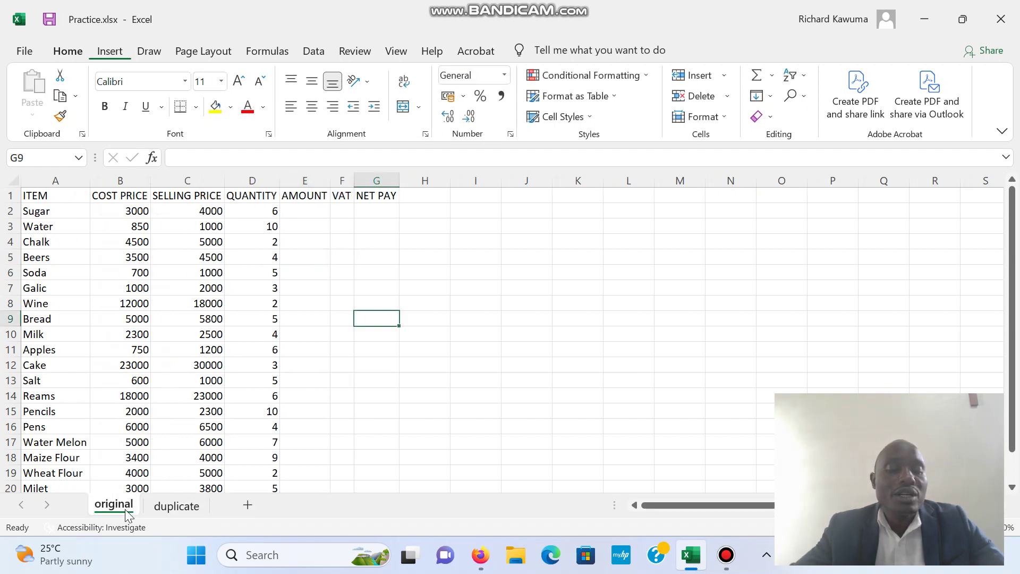
left_click(181, 508)
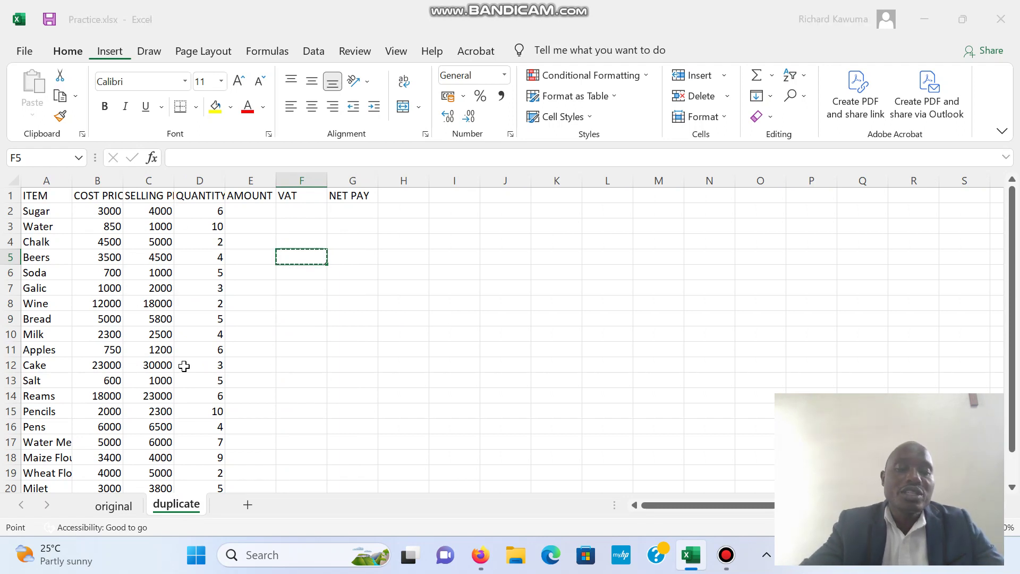
key("ctrl+t")
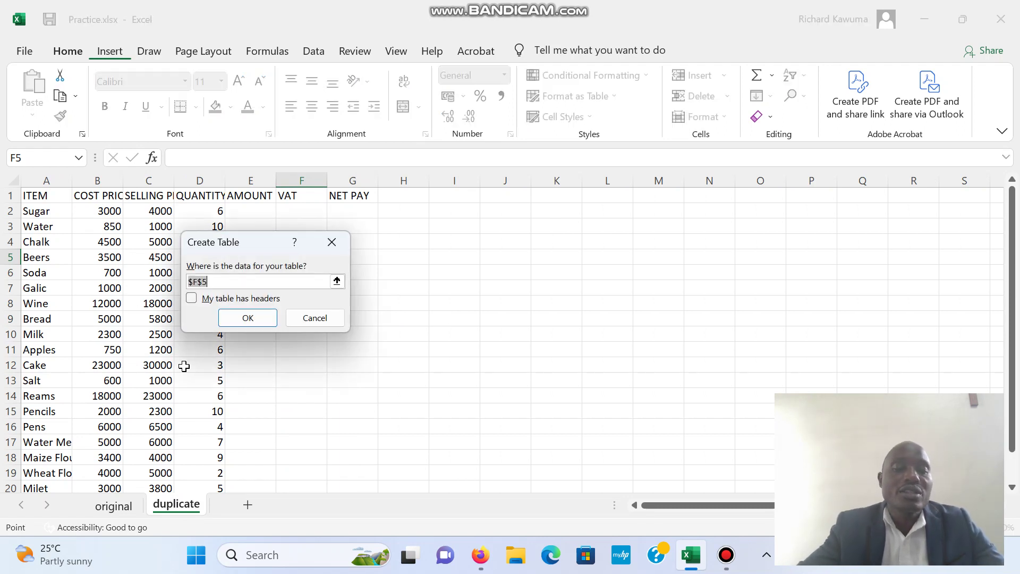
left_click(248, 319)
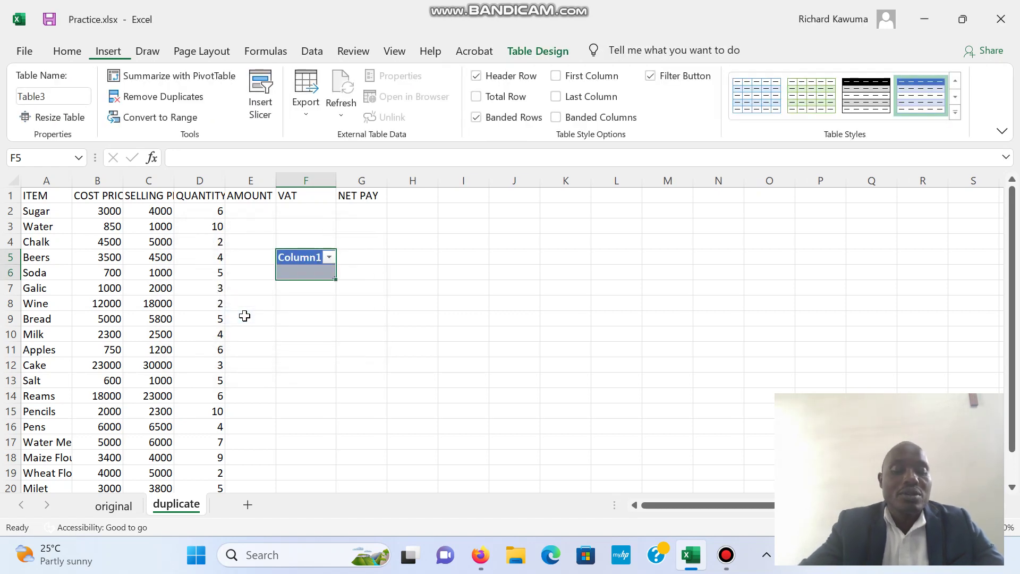
key("ctrl+z")
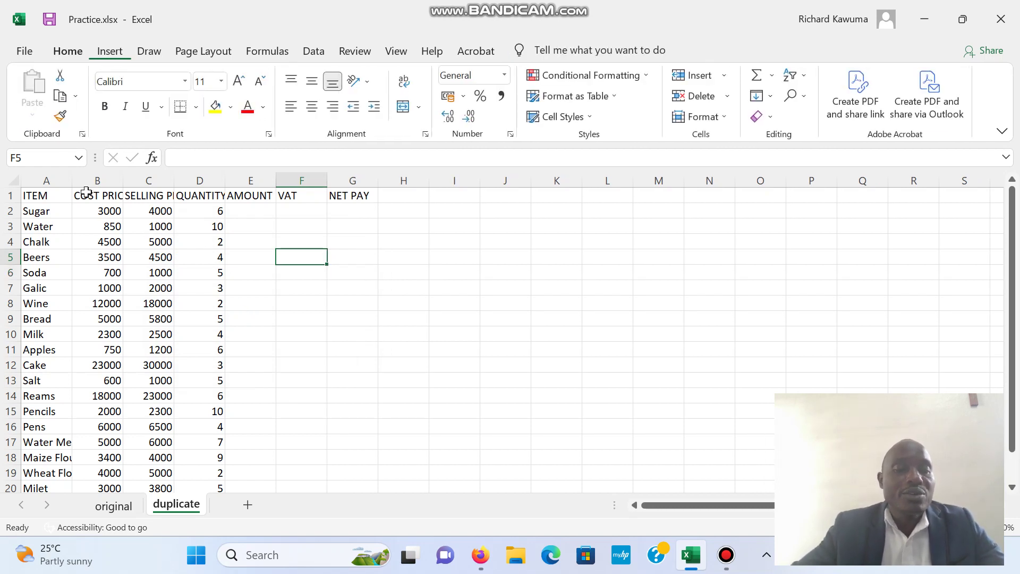
Create a table with headers from the sales data A1:G21 on the duplicate sheet, undo it and create it again
mouse_move(62, 197)
left_mouse_down()
mouse_move(280, 230)
mouse_move(328, 375)
mouse_move(328, 510)
mouse_move(325, 466)
mouse_move(351, 448)
left_mouse_up()
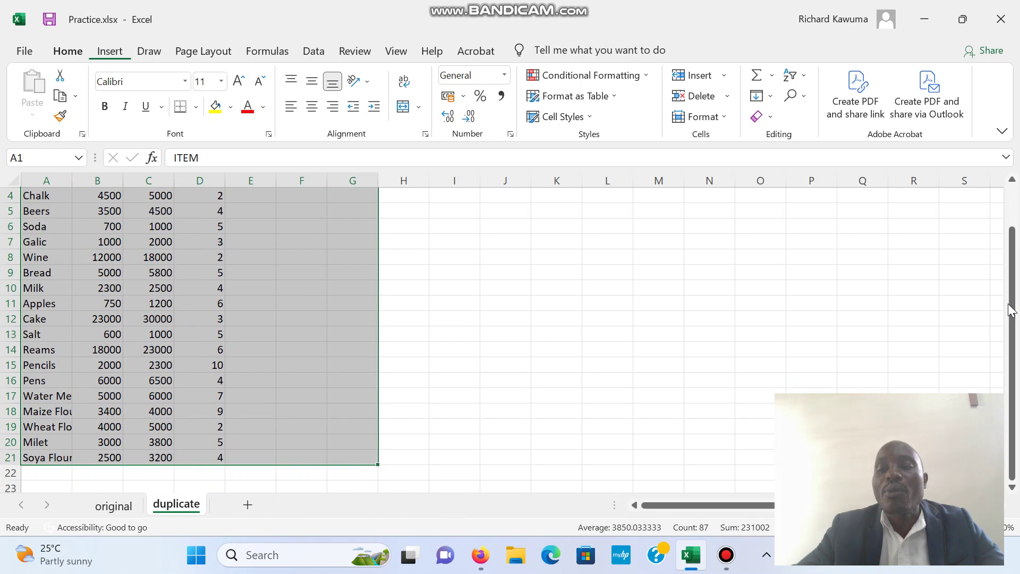
left_click_drag(1015, 300, 1012, 236)
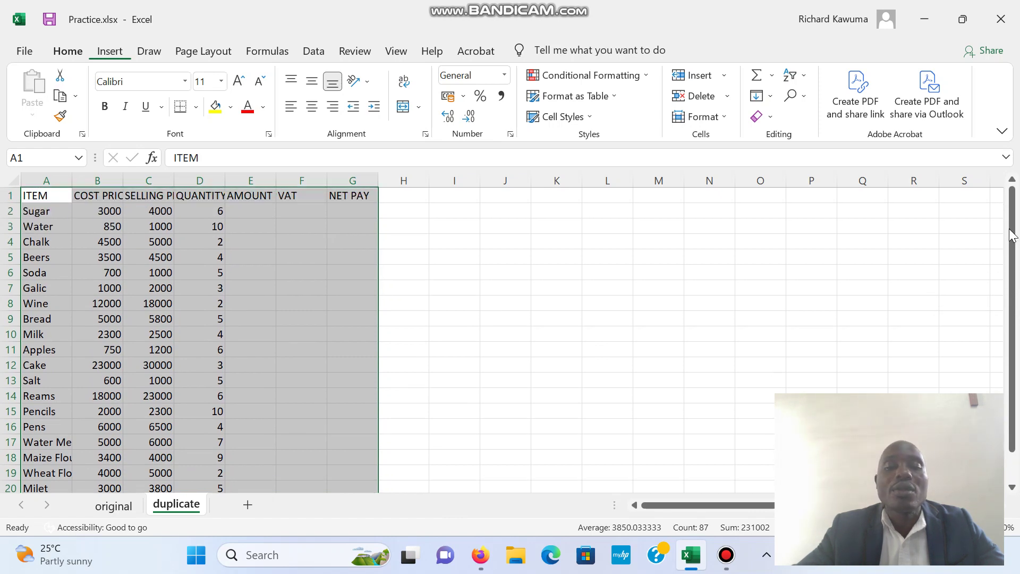
key("ctrl+t")
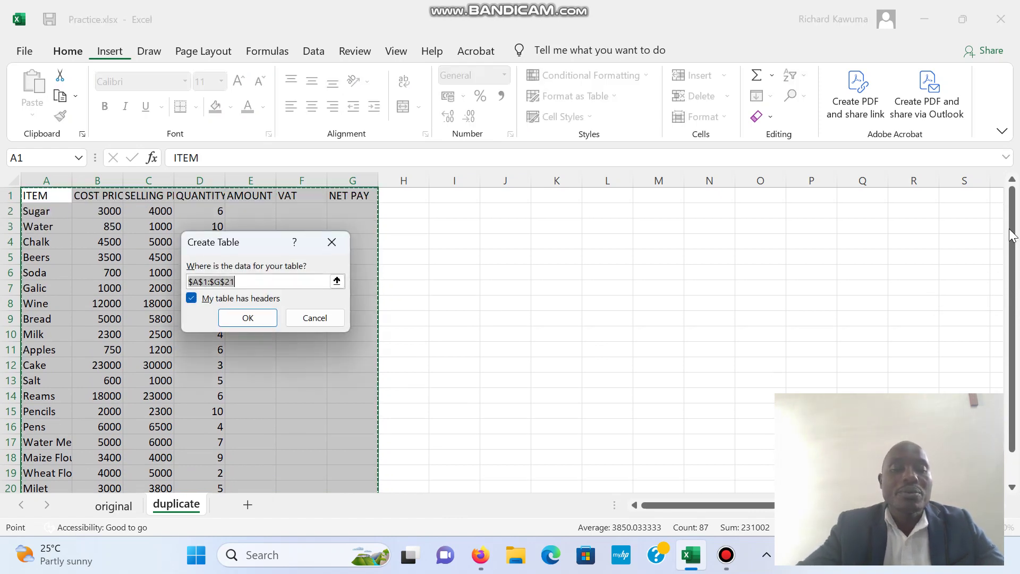
left_click(274, 321)
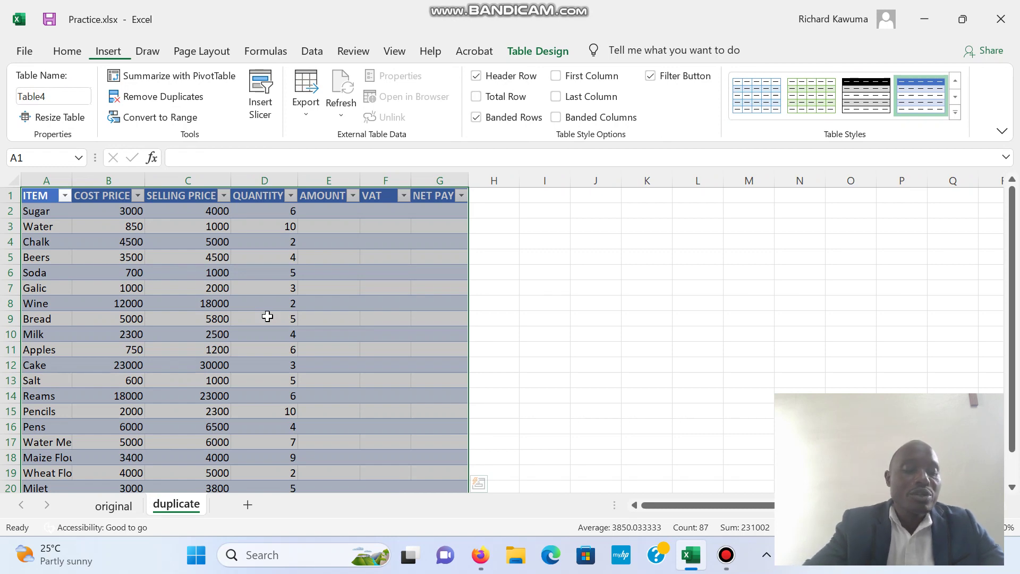
key("ctrl+z")
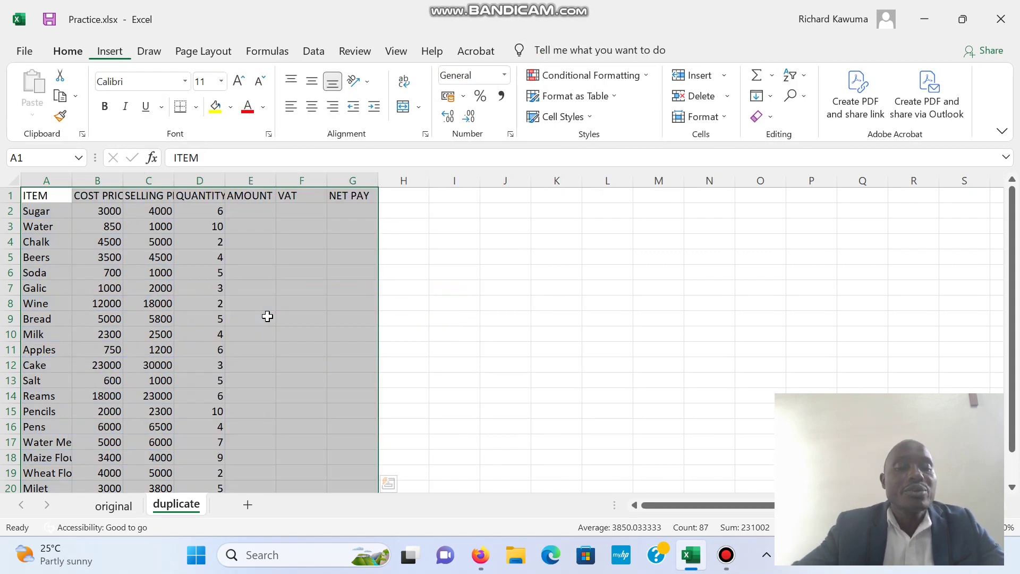
key("ctrl+t")
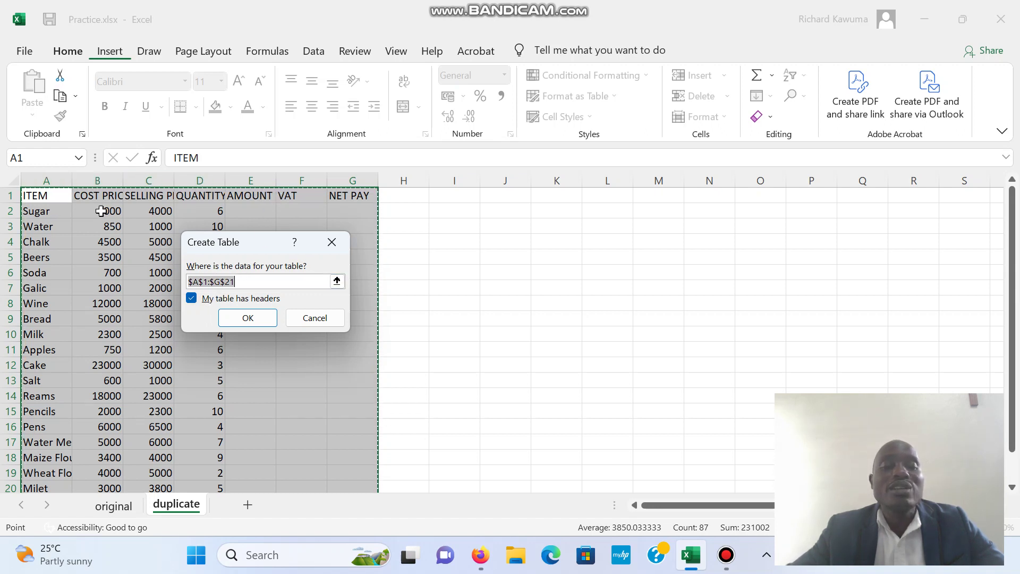
left_click(242, 318)
left_click(239, 314)
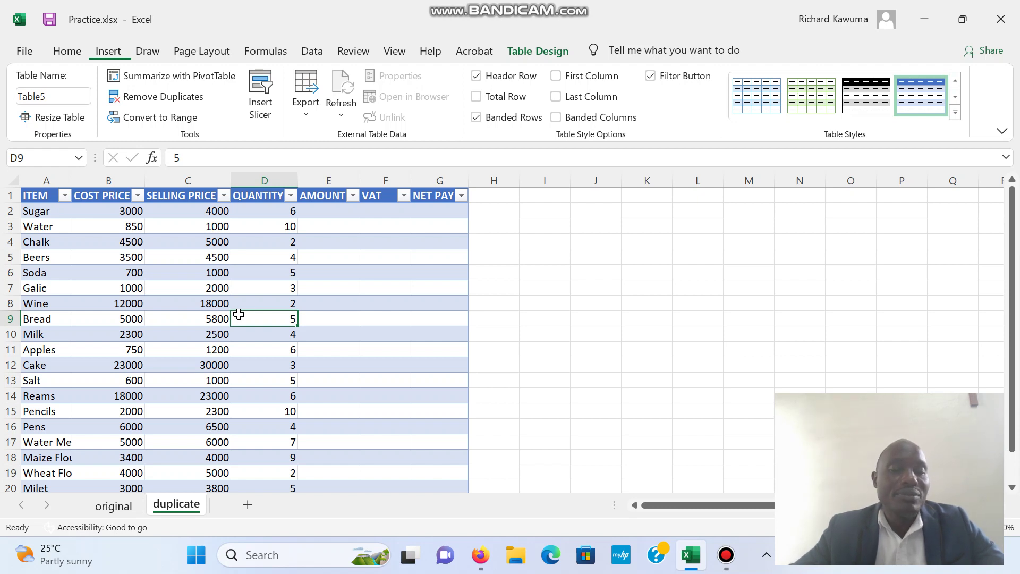
left_click(119, 508)
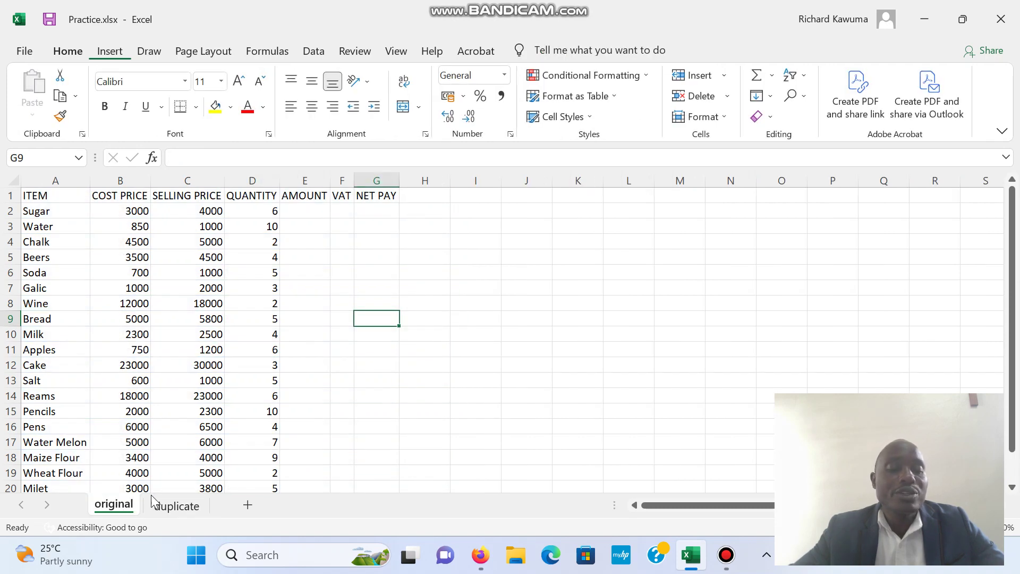
left_click(178, 506)
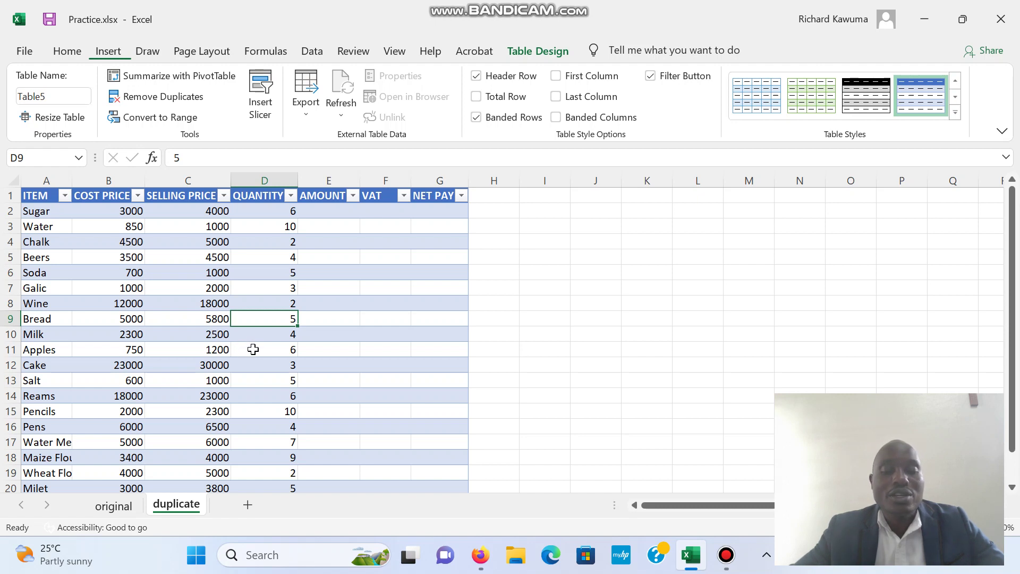
left_click(723, 554)
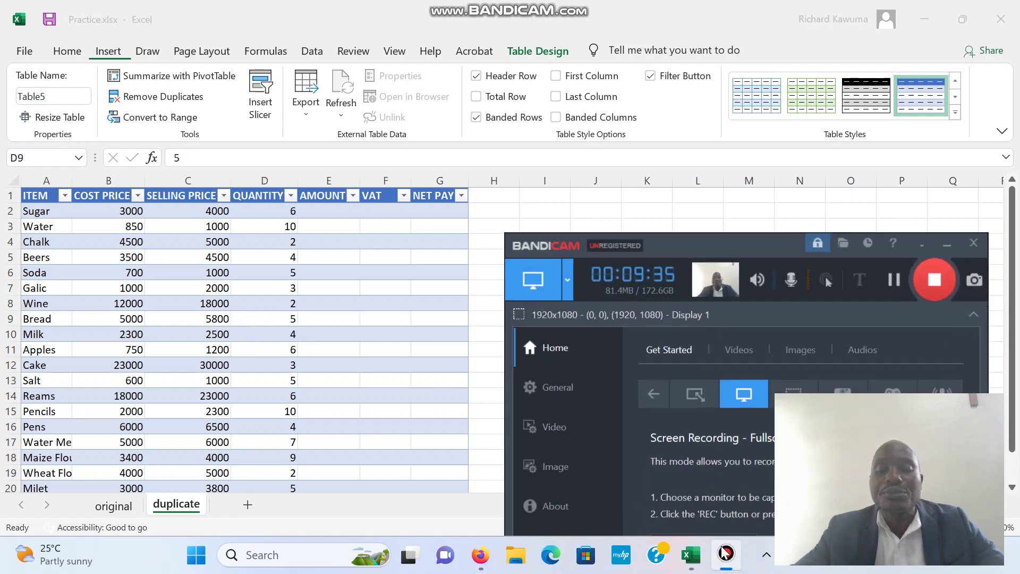